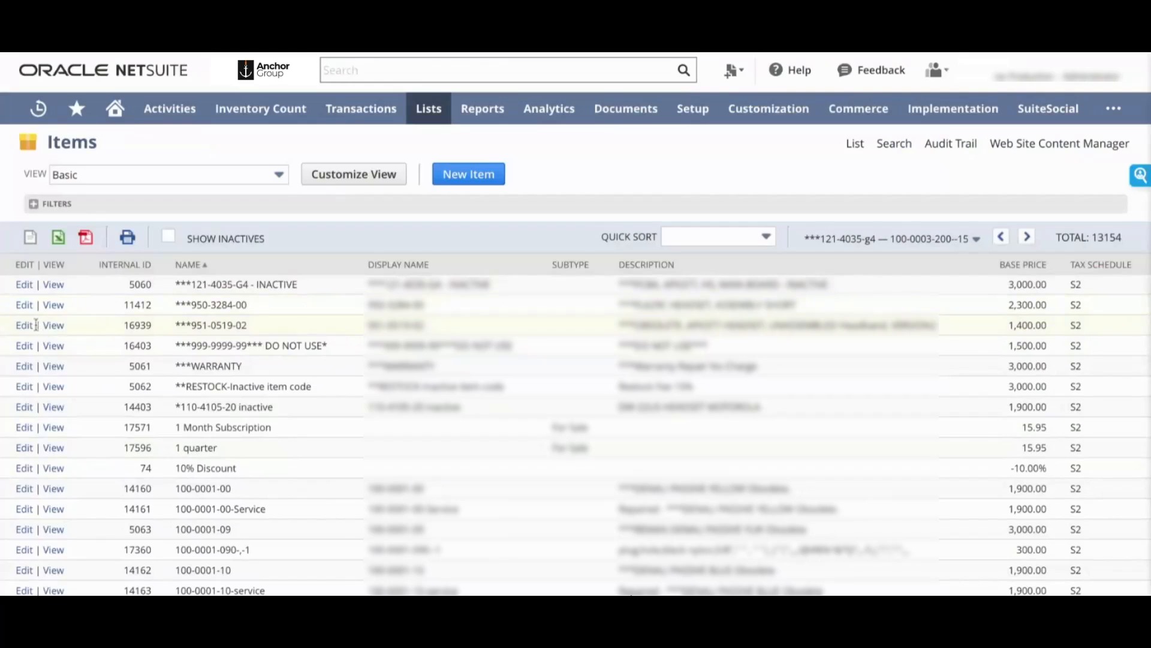
# View item ***951-0519-02 and examine the next count dates and count intervals of its locations
pyautogui.click(54, 325)
pyautogui.scroll(-5, 386, 246)
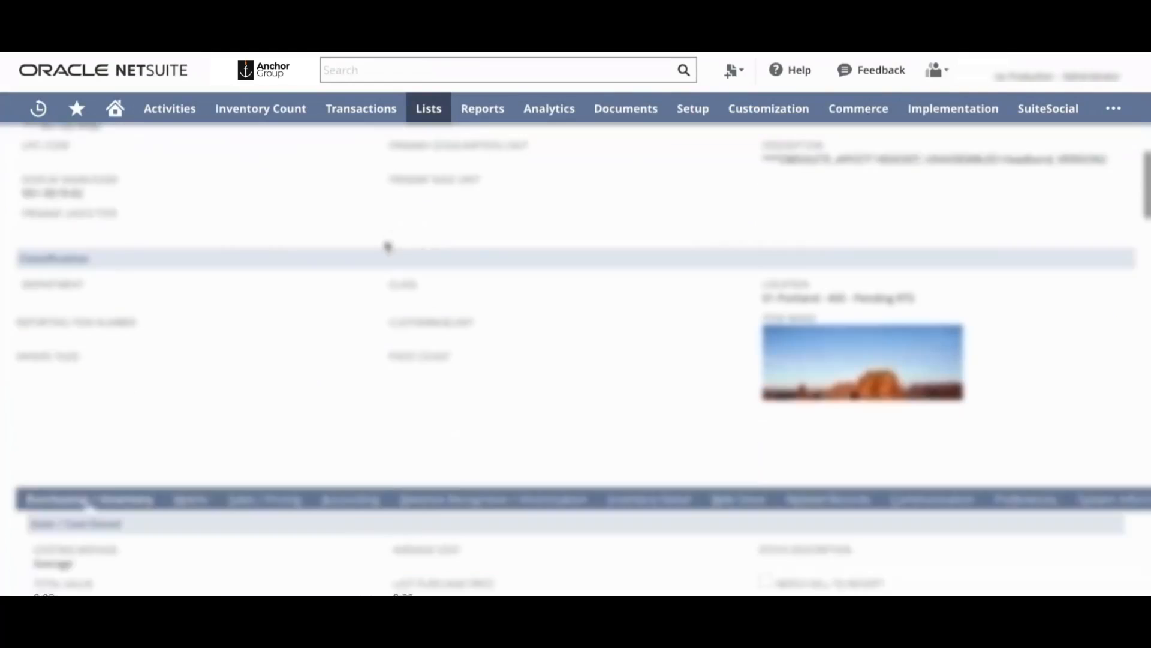
pyautogui.scroll(-5, 516, 440)
pyautogui.scroll(-3, 575, 359)
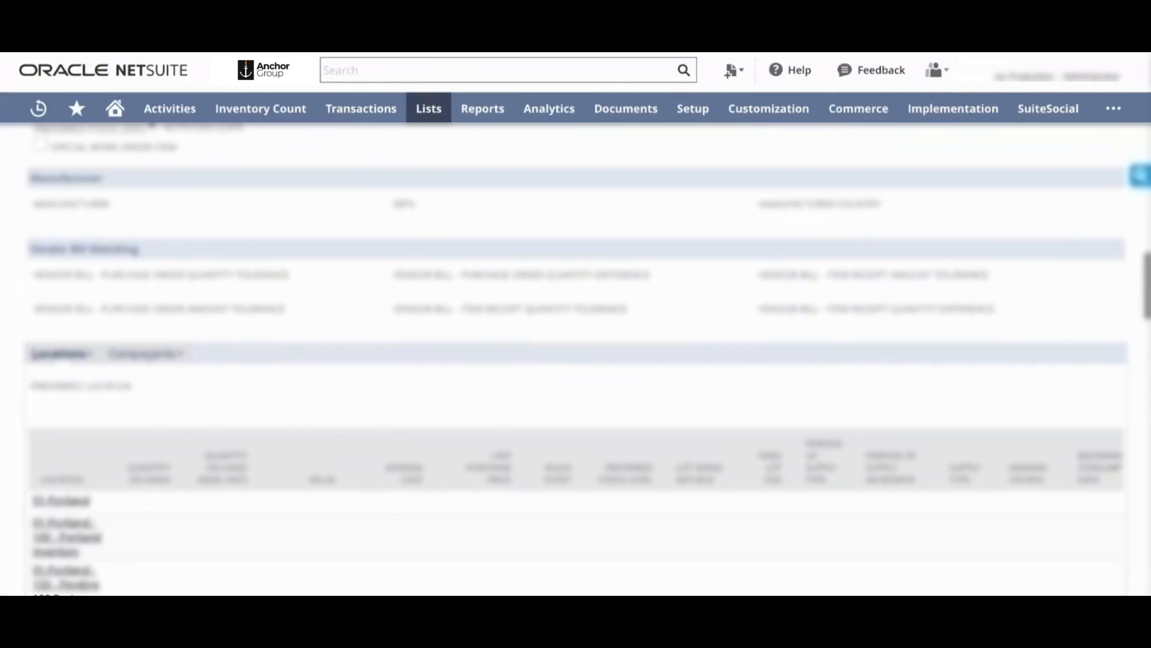
pyautogui.scroll(-2, 632, 478)
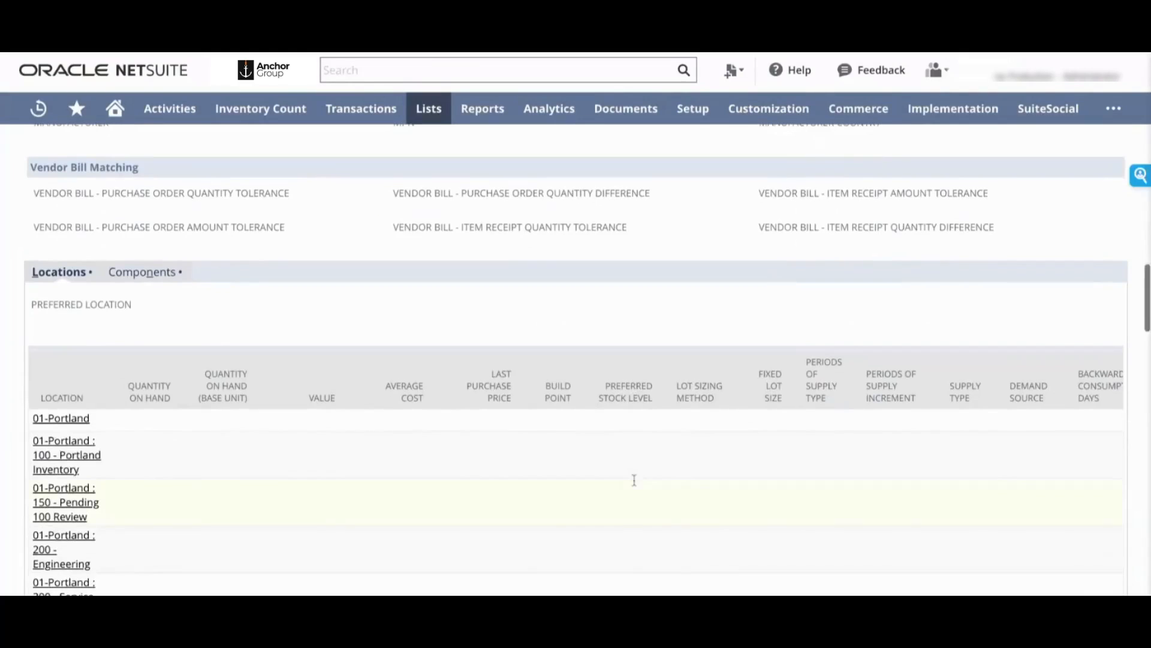
pyautogui.hscroll(15, 689, 442)
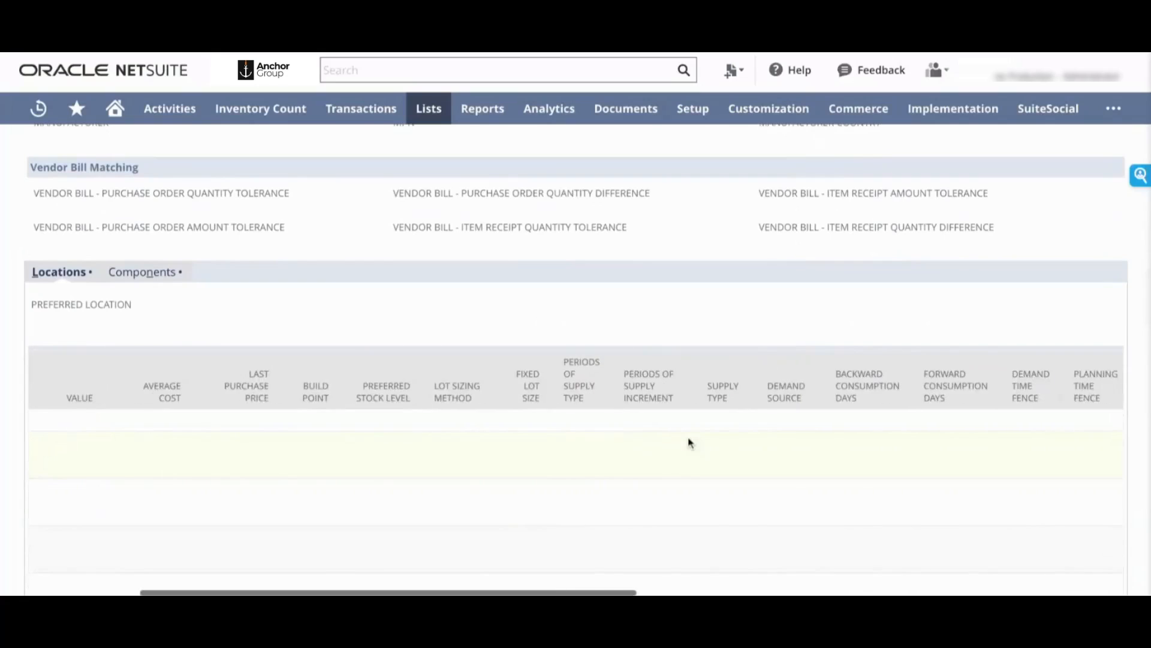
pyautogui.hscroll(3, 865, 450)
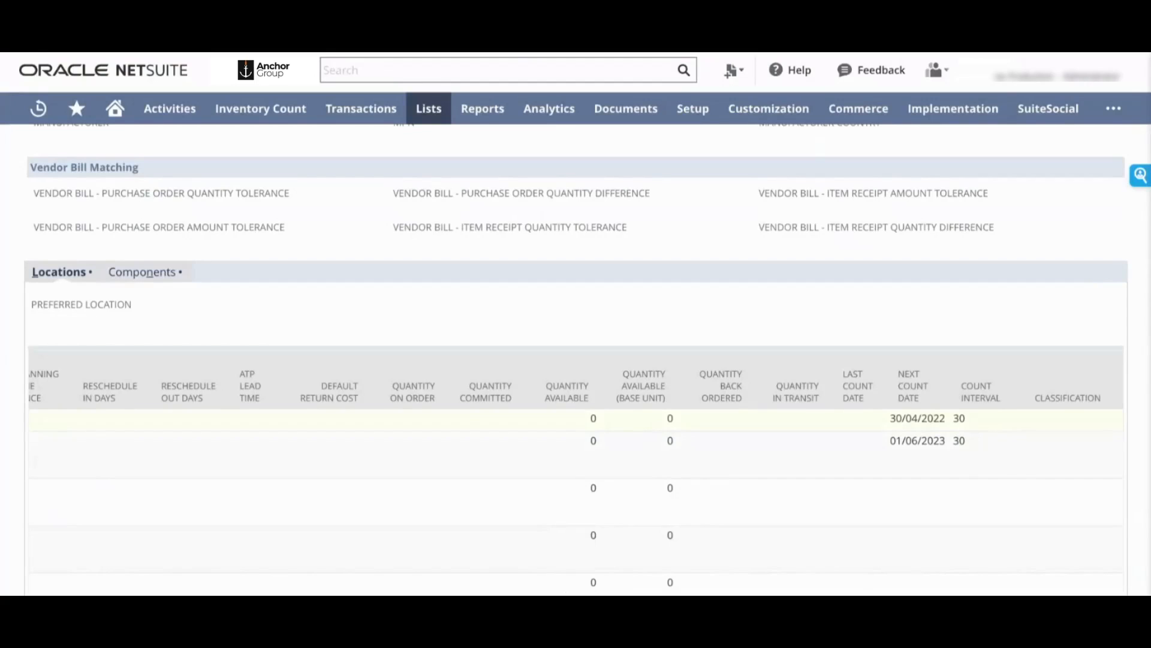
# Open the Bin Item Worksheet to review on-hand quantities by warehouse and bin
pyautogui.moveTo(266, 112)
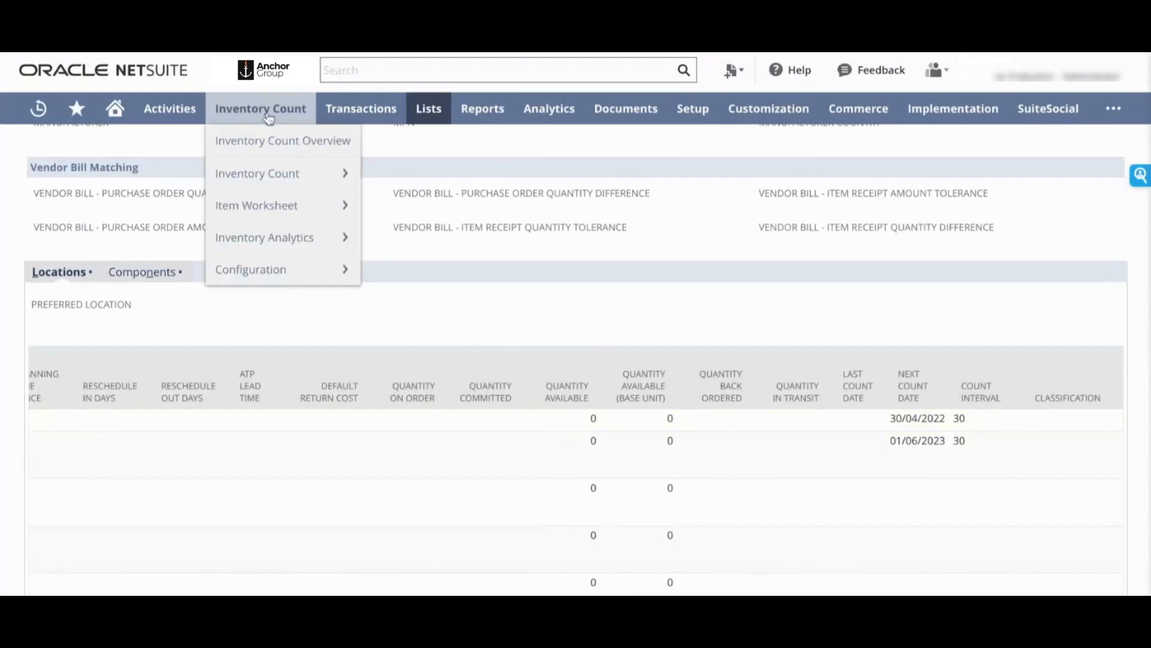
pyautogui.moveTo(292, 202)
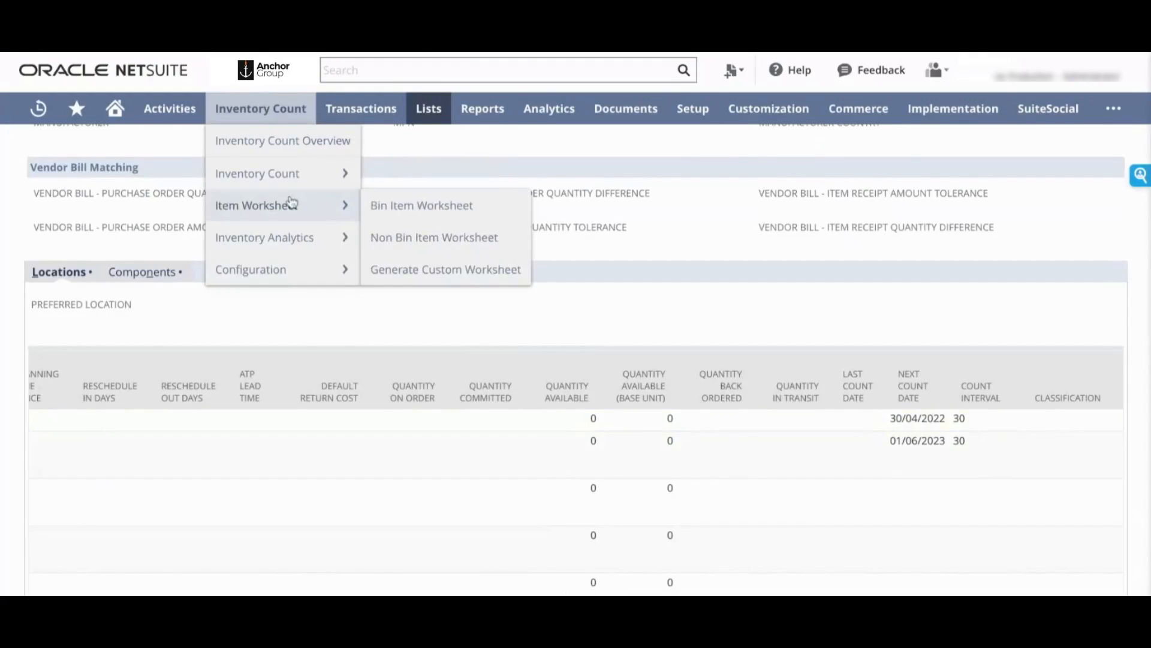
pyautogui.click(377, 207)
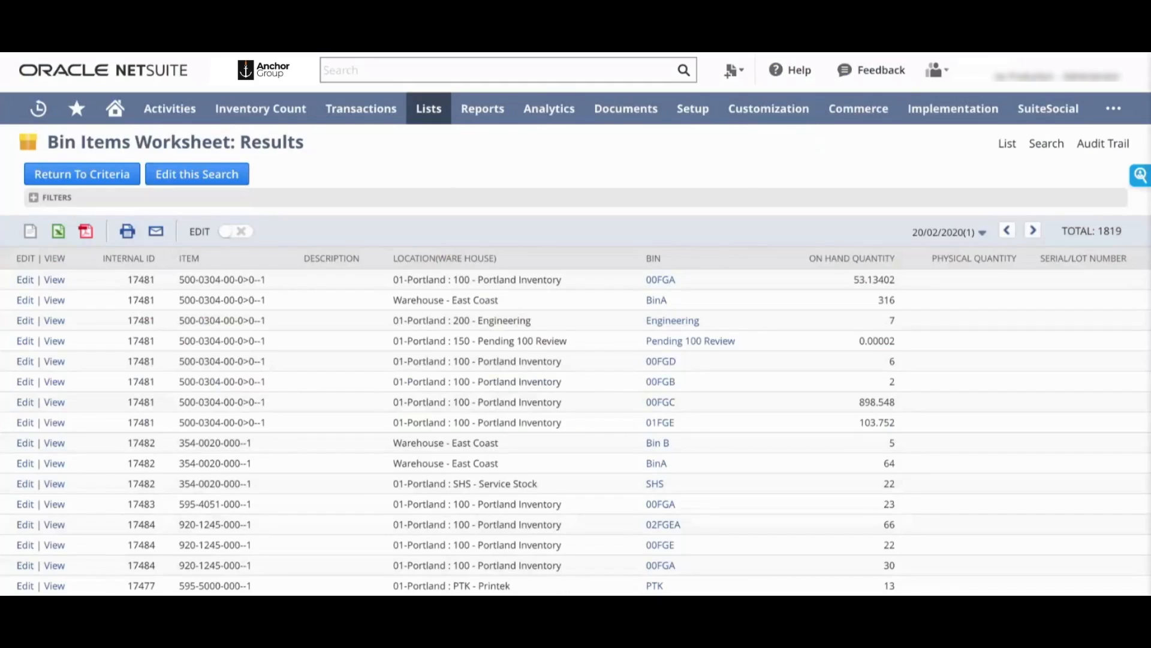
# Open the Barcode Scanner and select BinA in Warehouse - East Coast
pyautogui.moveTo(268, 121)
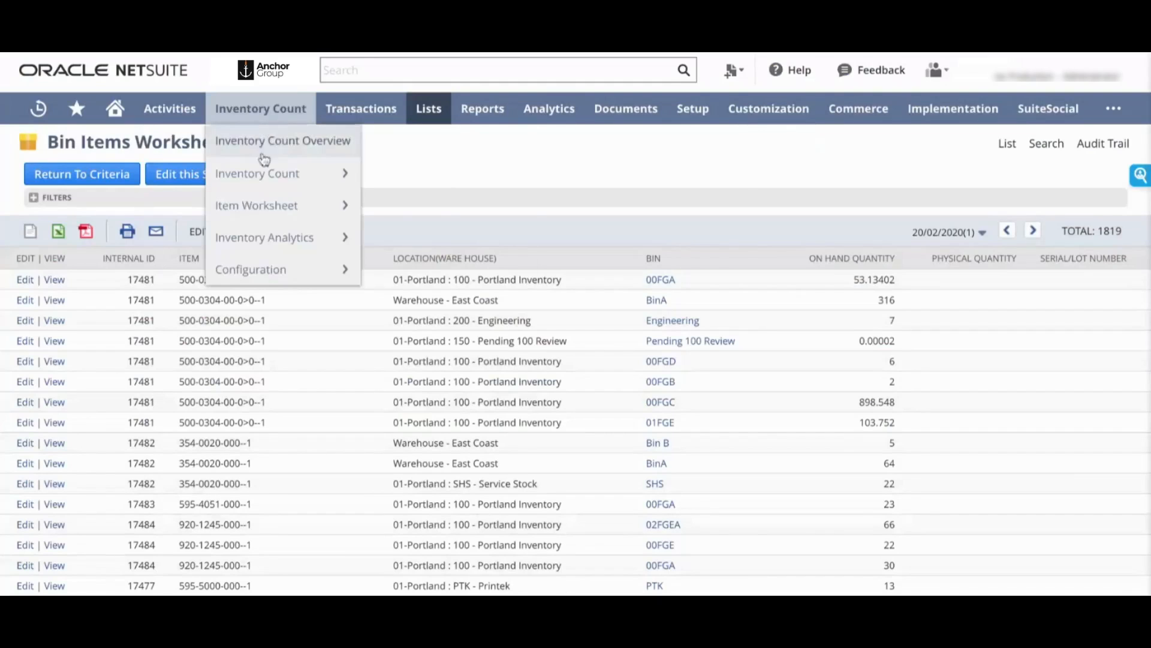
pyautogui.moveTo(276, 183)
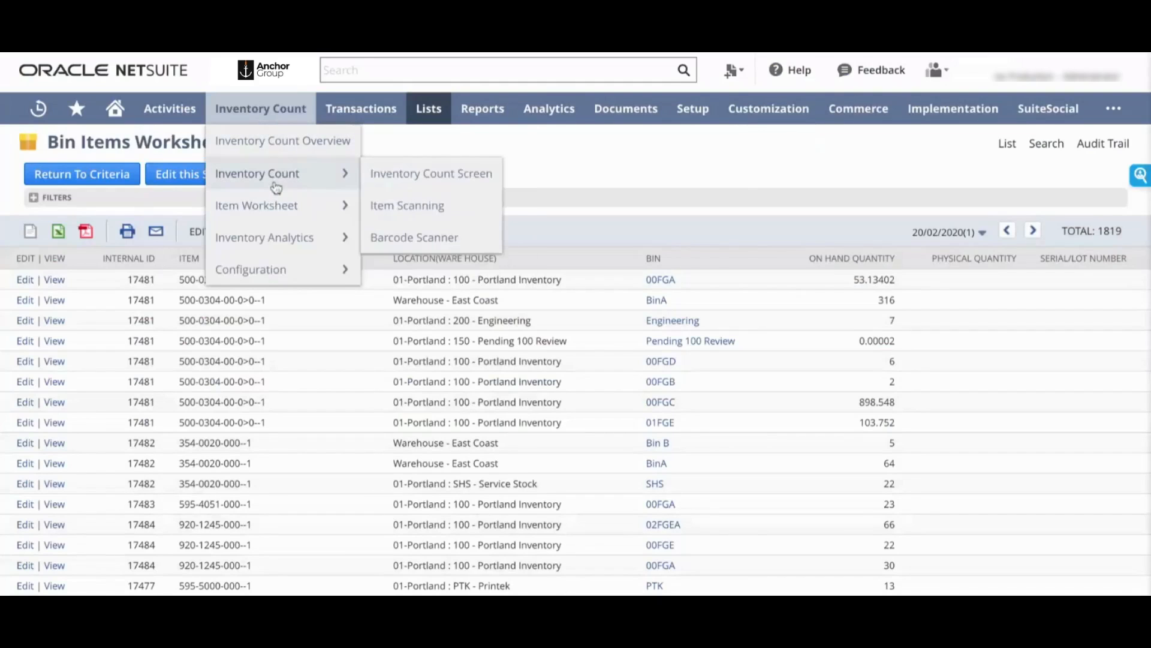
pyautogui.click(386, 236)
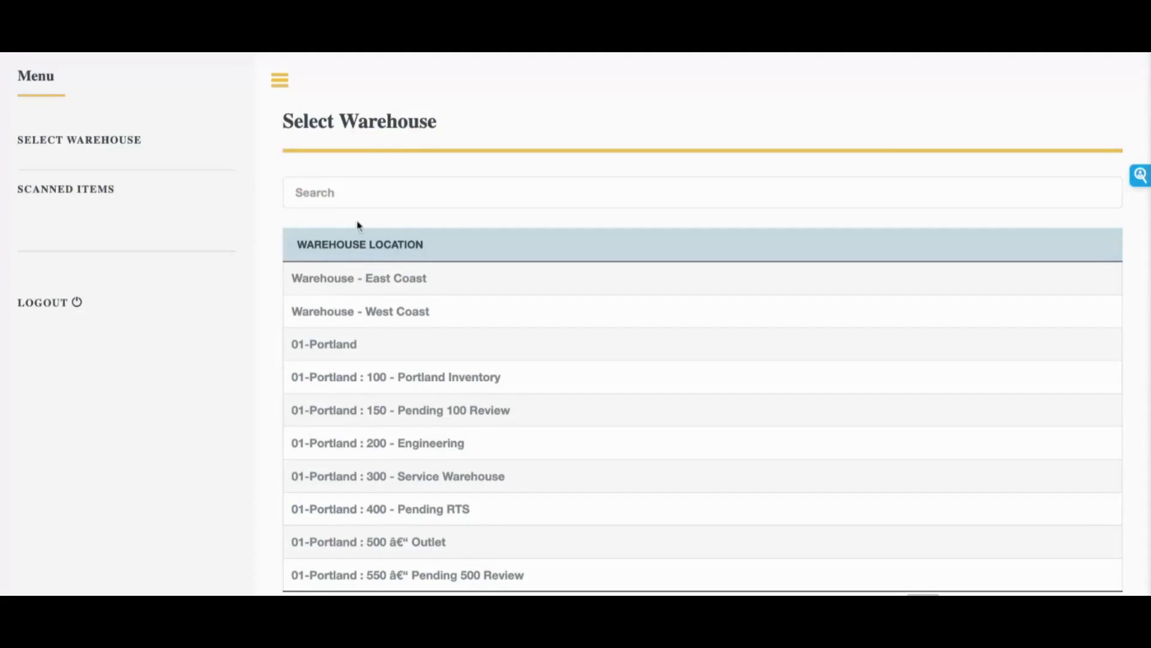
pyautogui.click(380, 286)
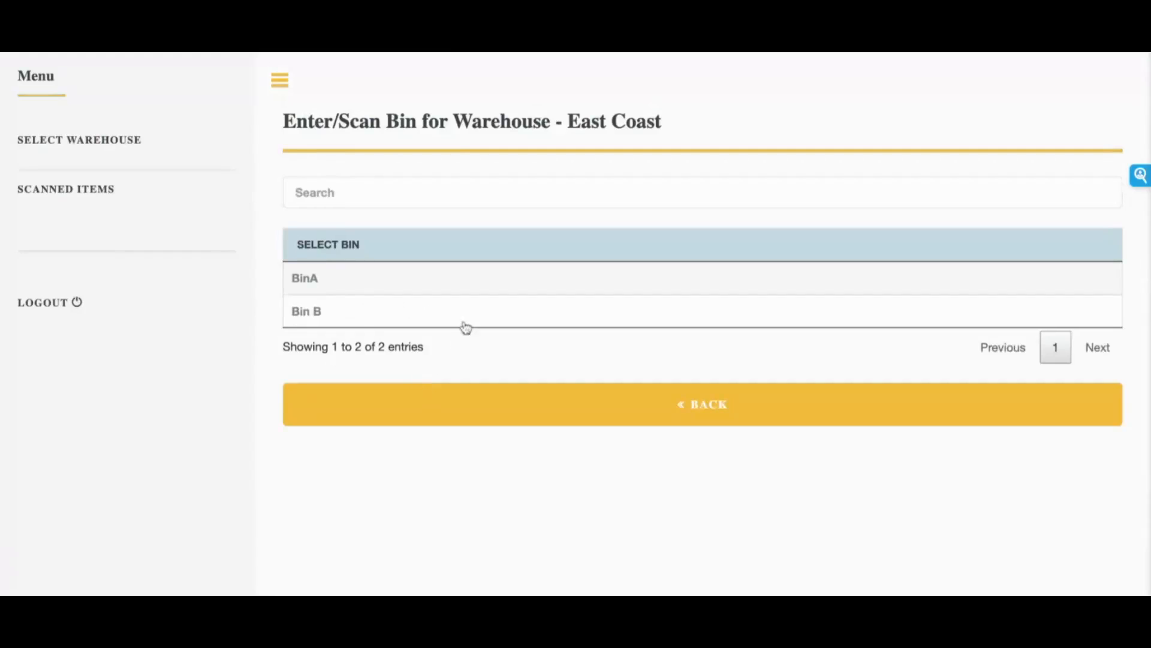
pyautogui.click(298, 279)
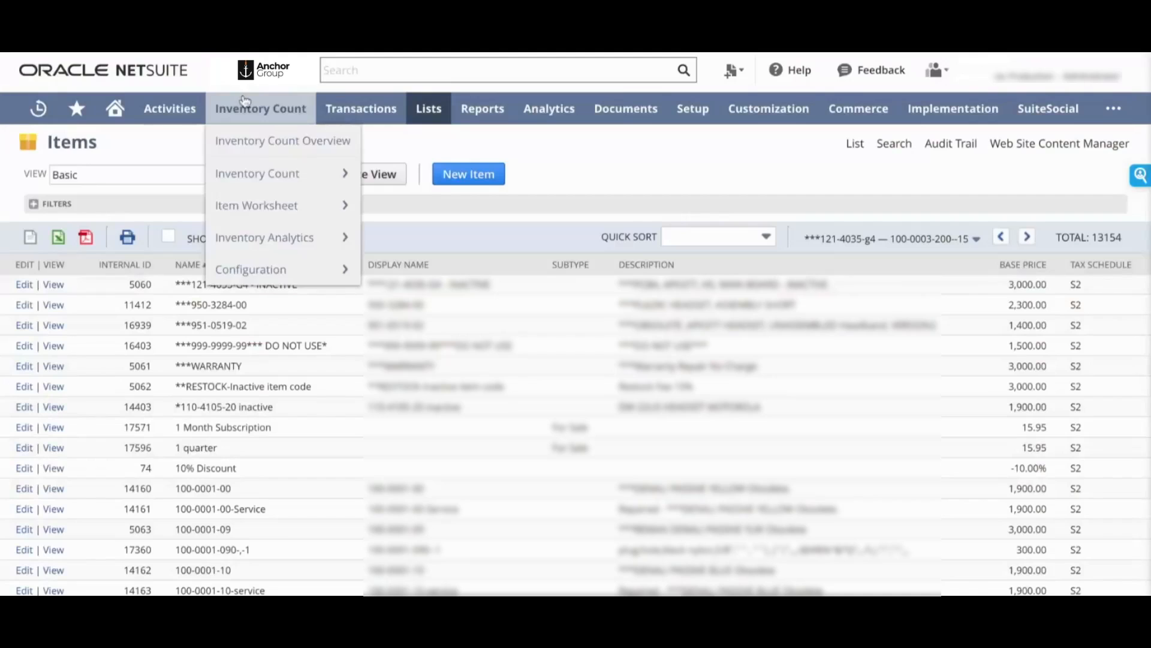
# Open the Inventory Count Screen and look through the available warehouse filter choices
pyautogui.moveTo(264, 170)
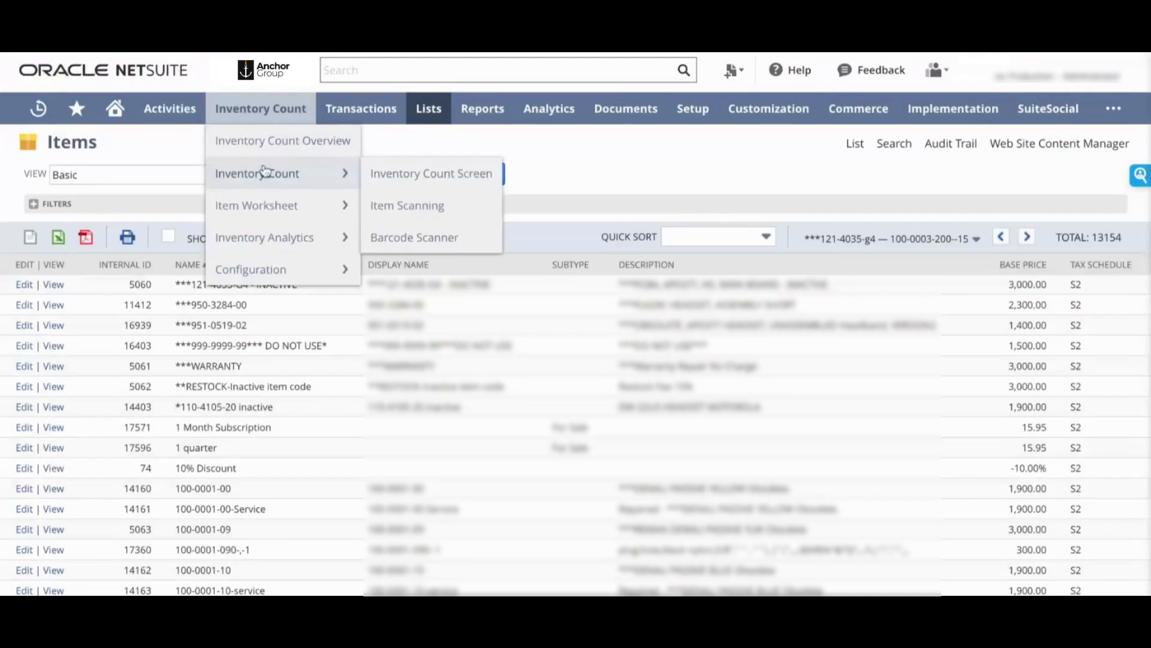
pyautogui.click(377, 174)
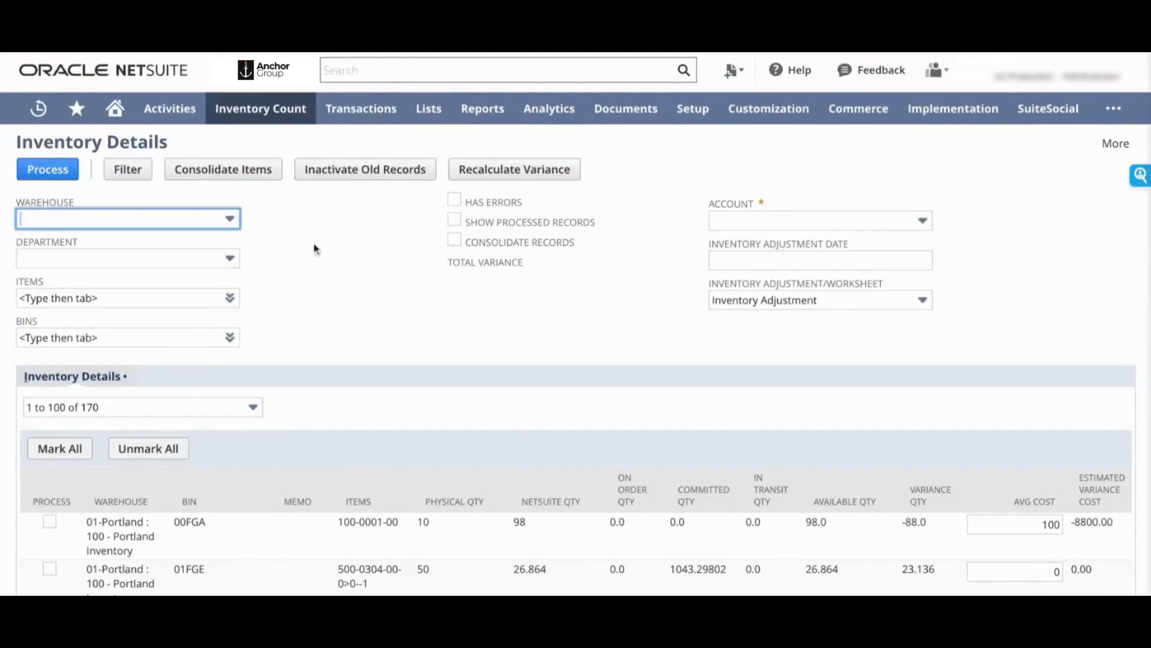
pyautogui.click(223, 229)
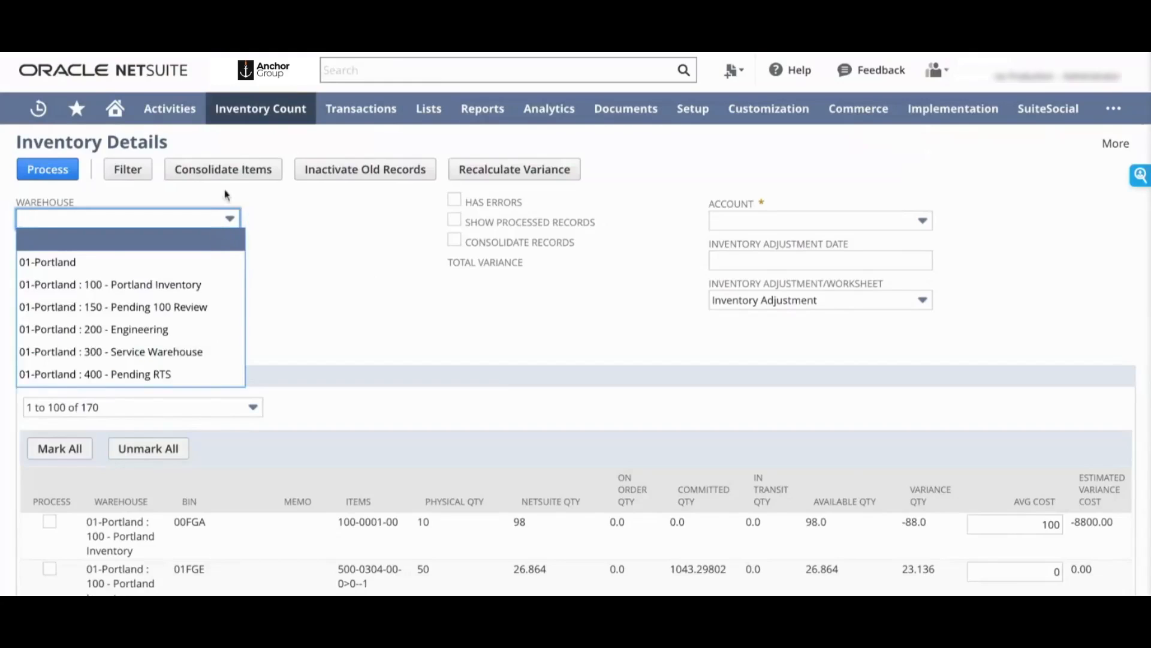
pyautogui.click(379, 238)
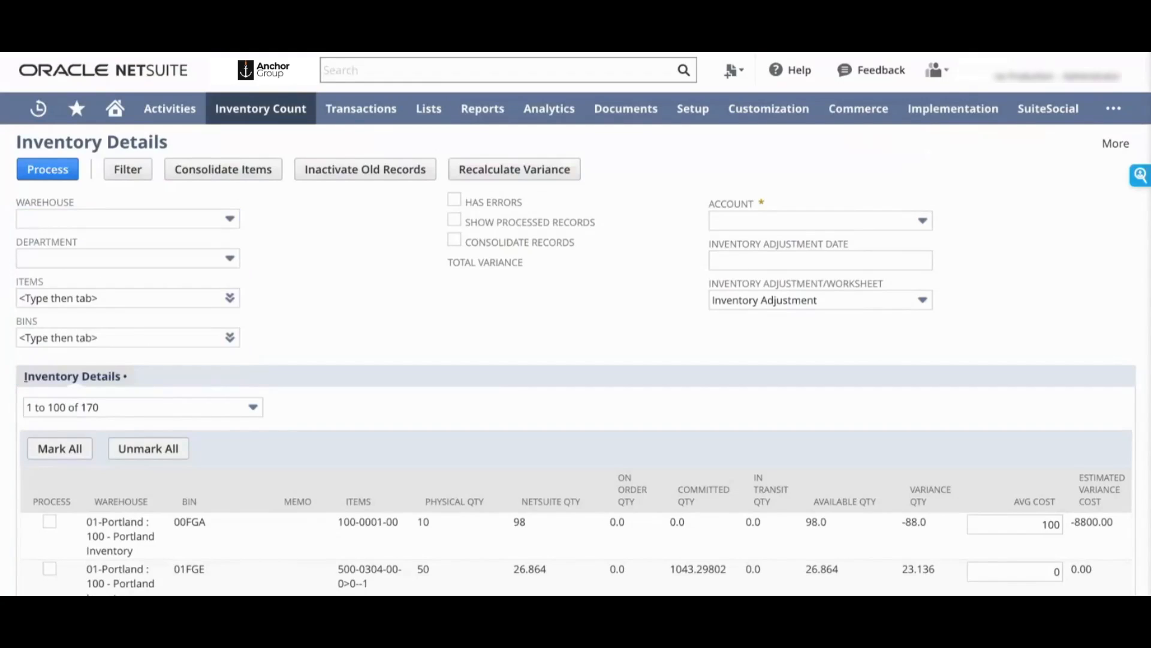
pyautogui.scroll(-3, 479, 394)
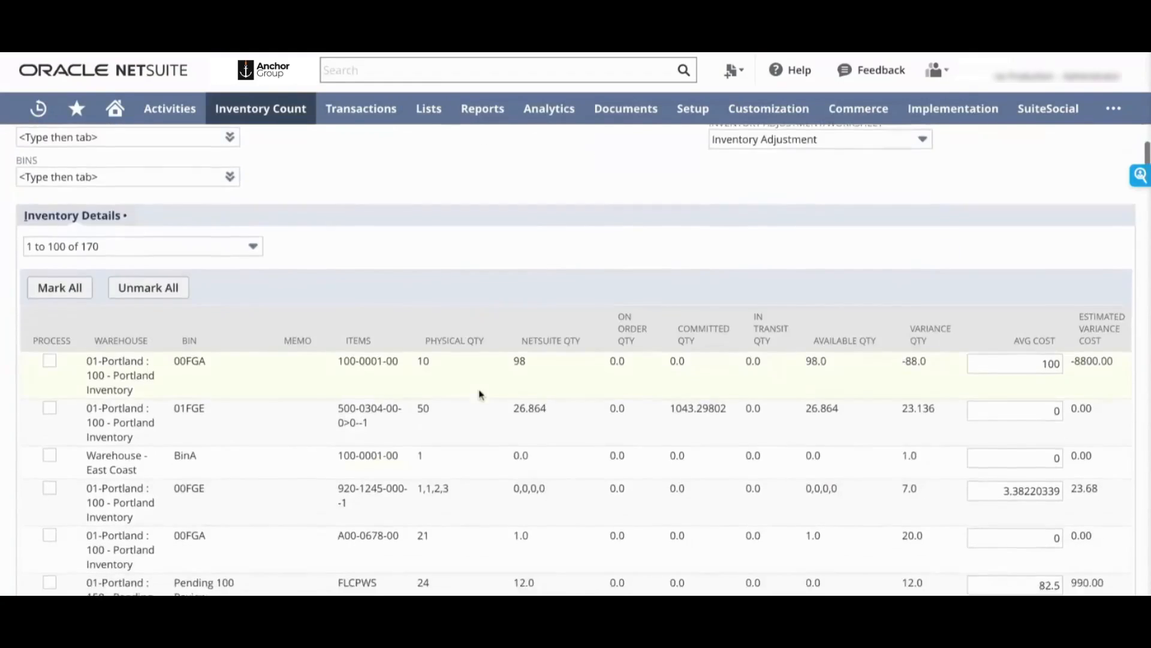
pyautogui.scroll(-1, 479, 394)
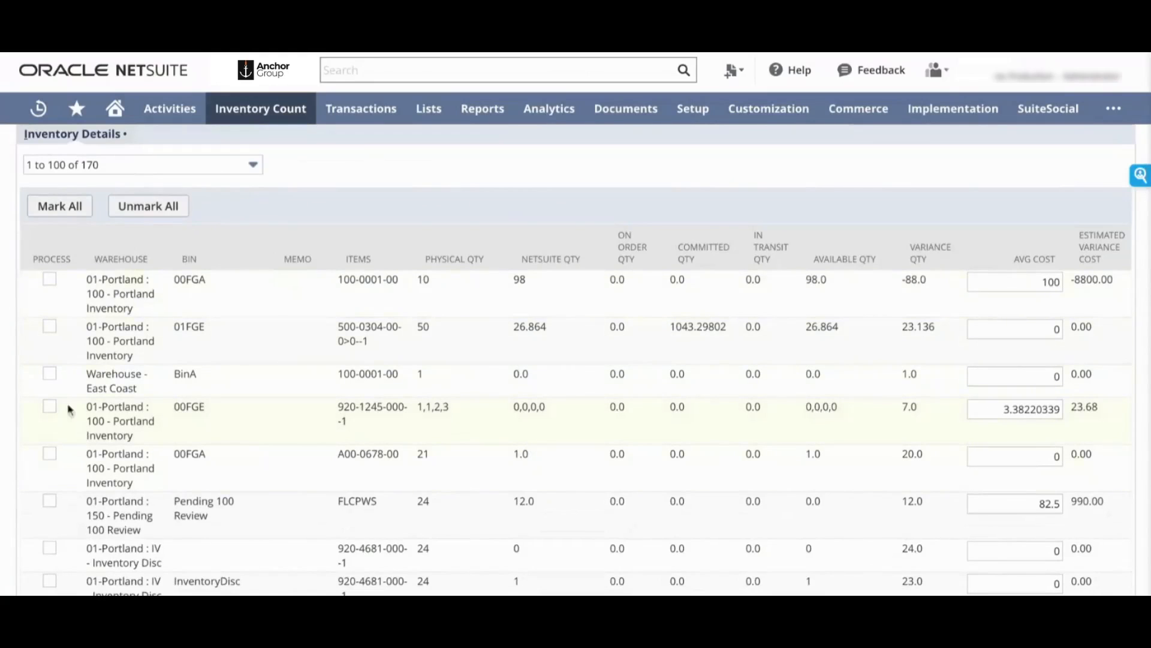
pyautogui.click(49, 406)
pyautogui.scroll(-1, 255, 440)
pyautogui.click(50, 475)
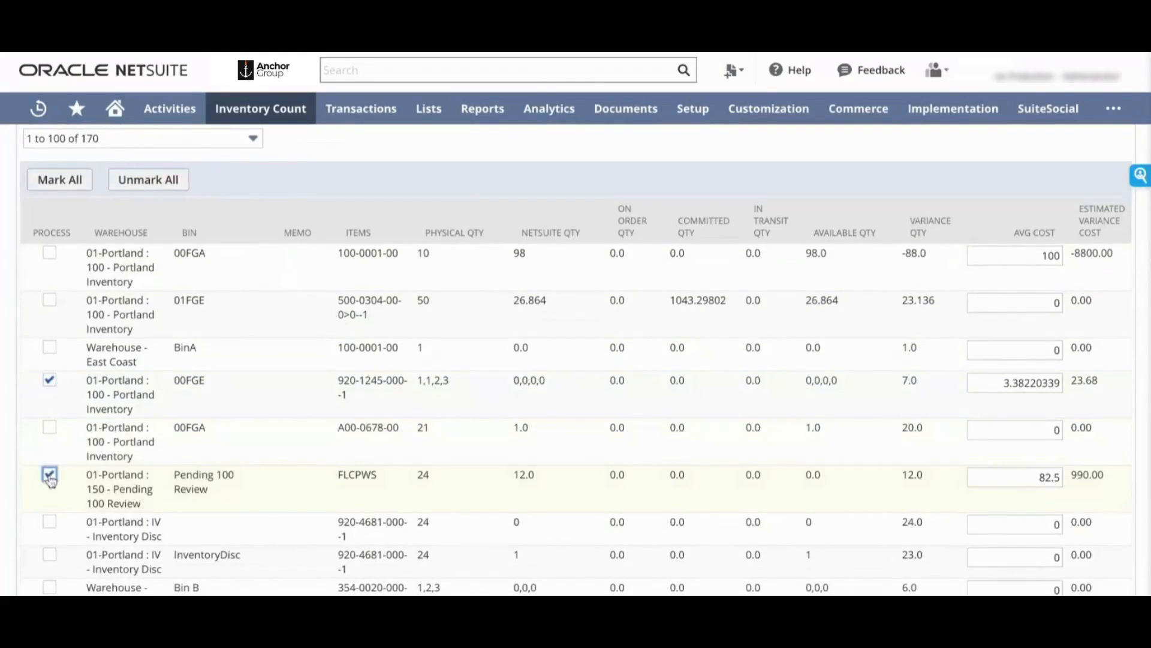
pyautogui.scroll(4, 287, 426)
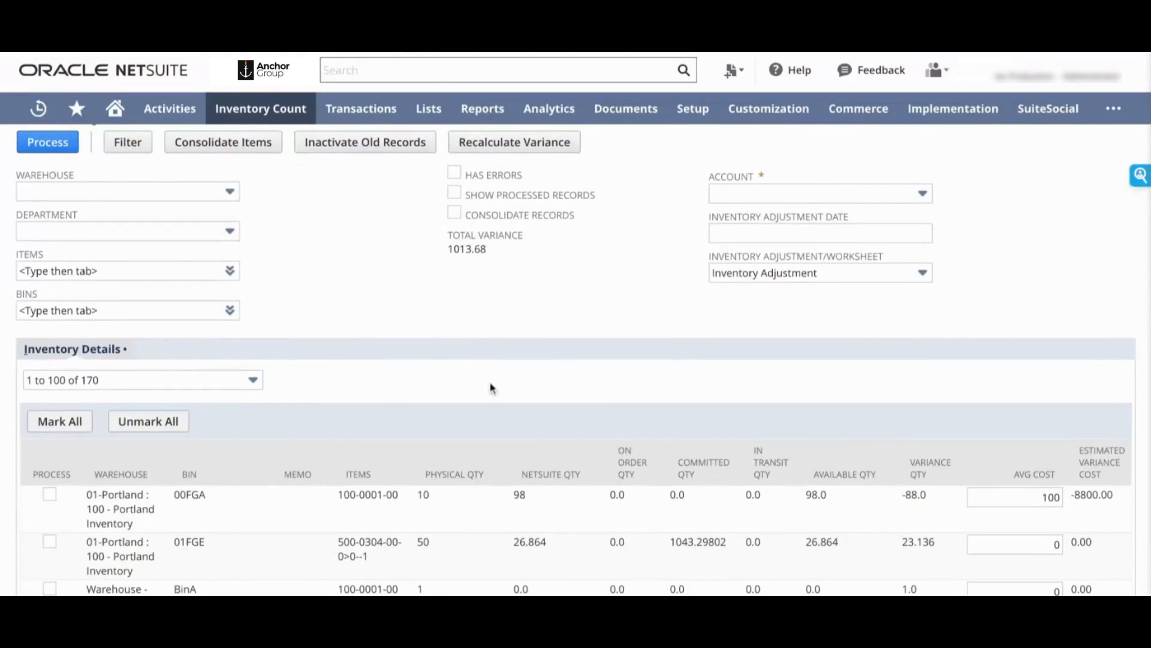
pyautogui.scroll(-1, 491, 389)
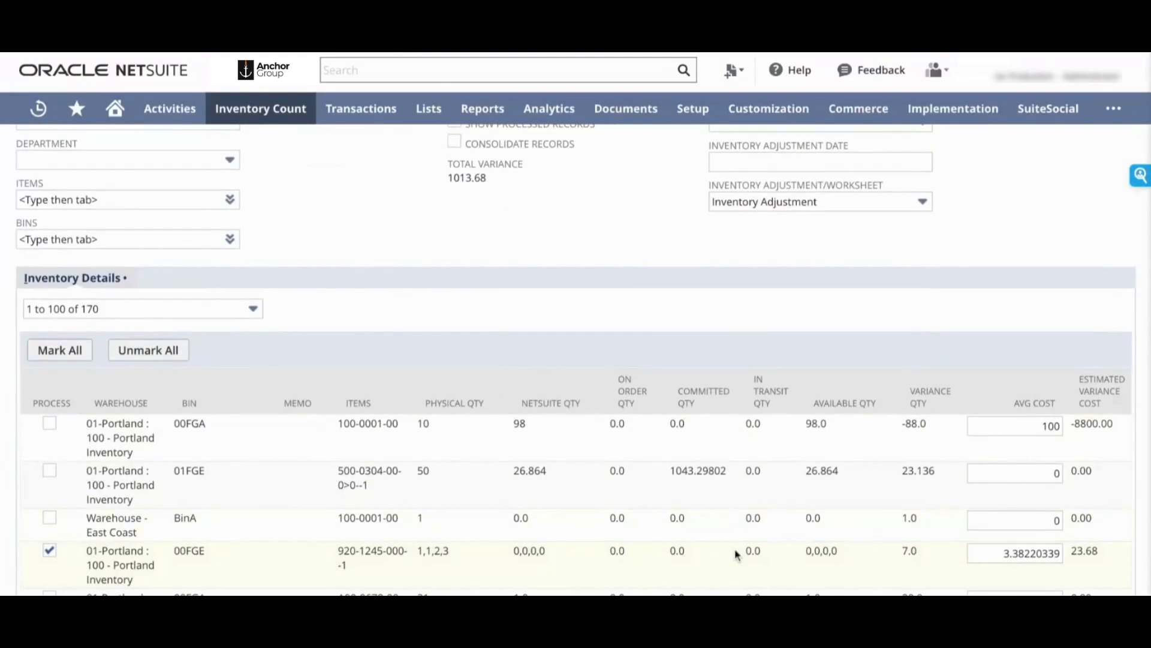
pyautogui.scroll(-1, 870, 554)
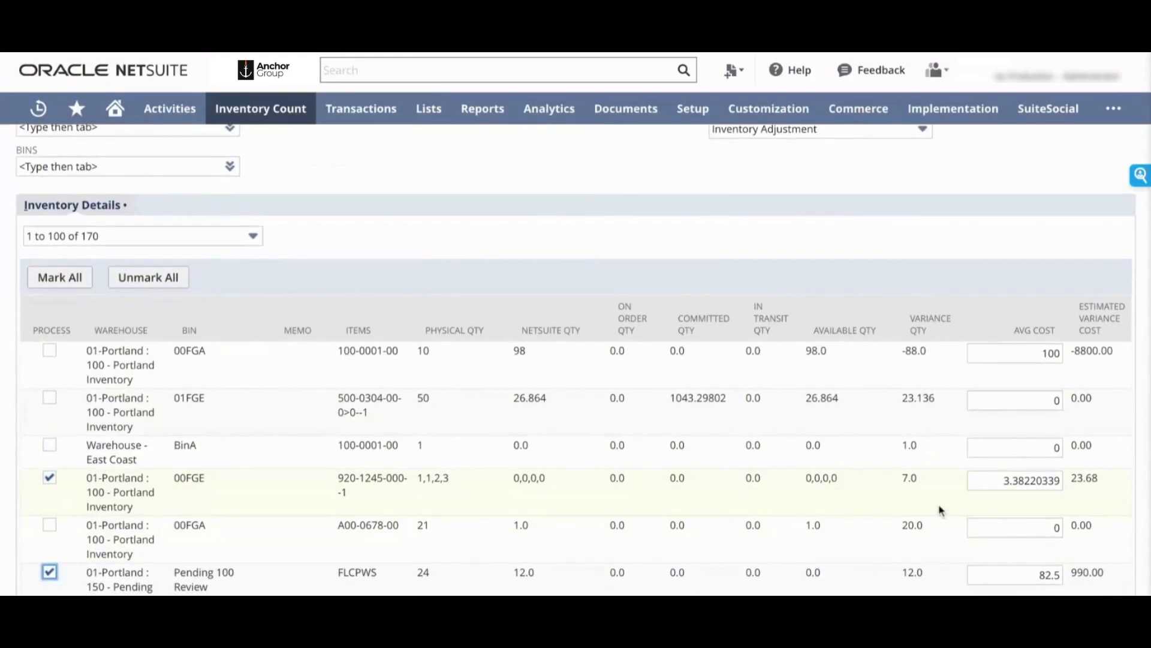
pyautogui.hscroll(3, 939, 510)
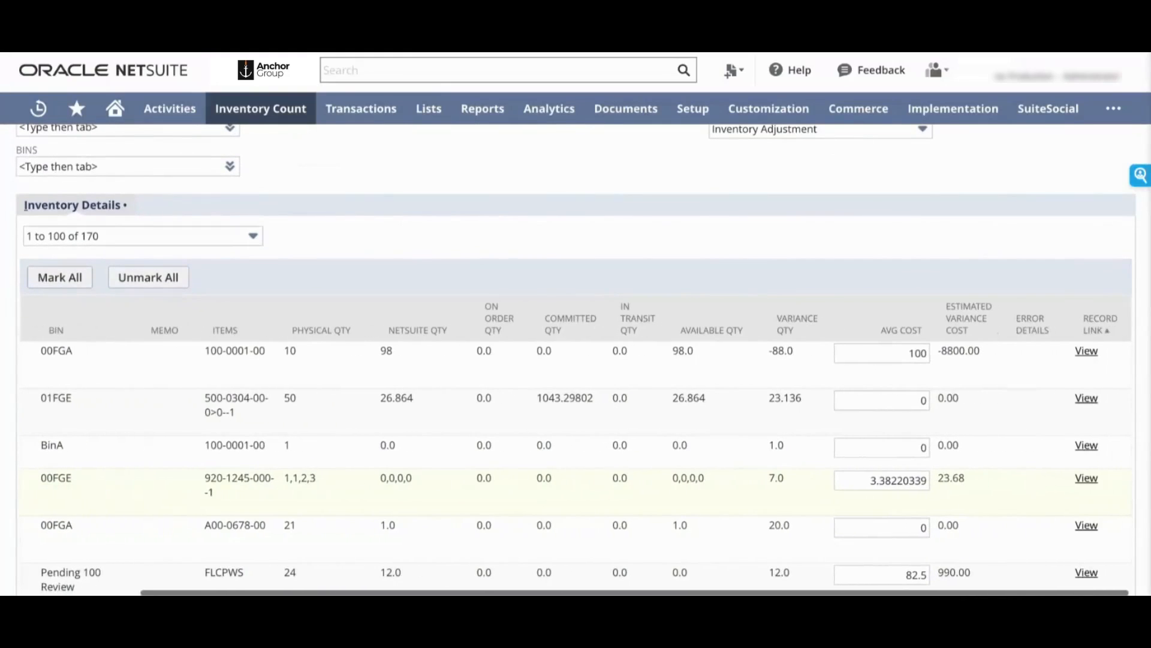
pyautogui.click(1086, 480)
pyautogui.click(38, 169)
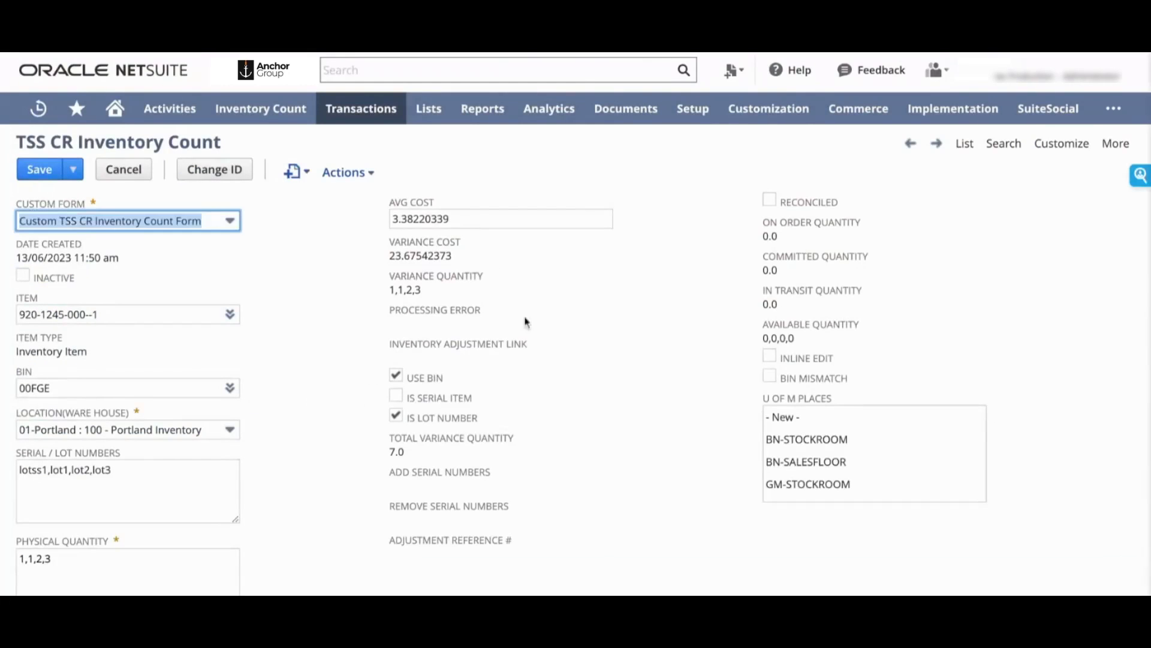
pyautogui.click(465, 225)
pyautogui.doubleClick(466, 223)
pyautogui.write('3')
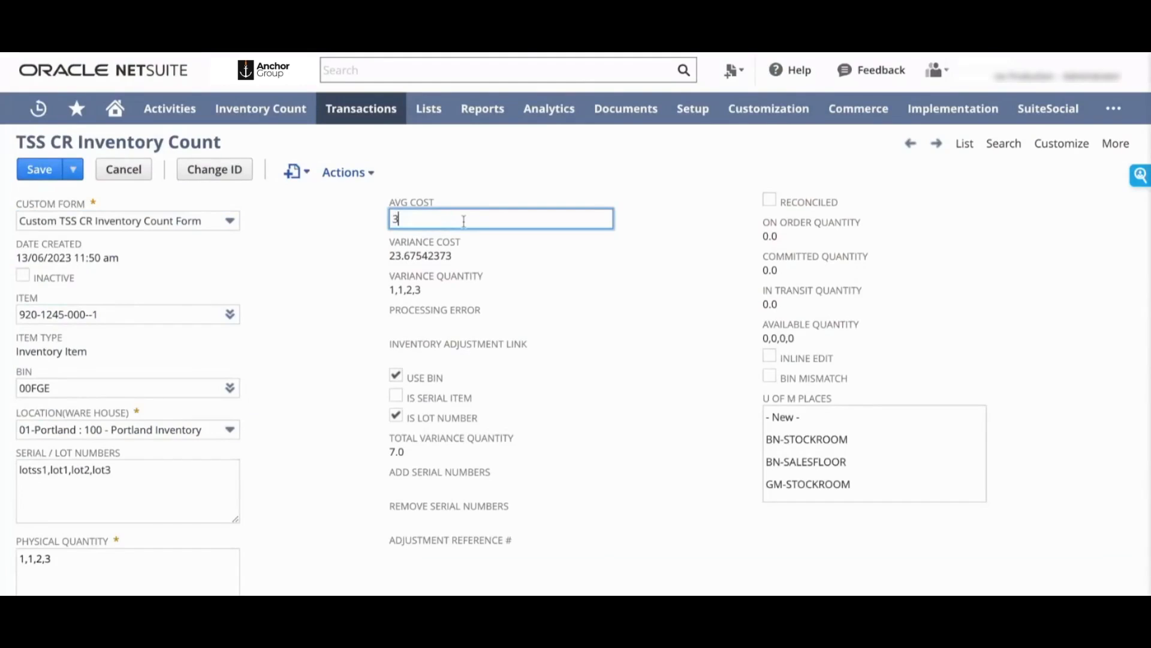
pyautogui.write('.5')
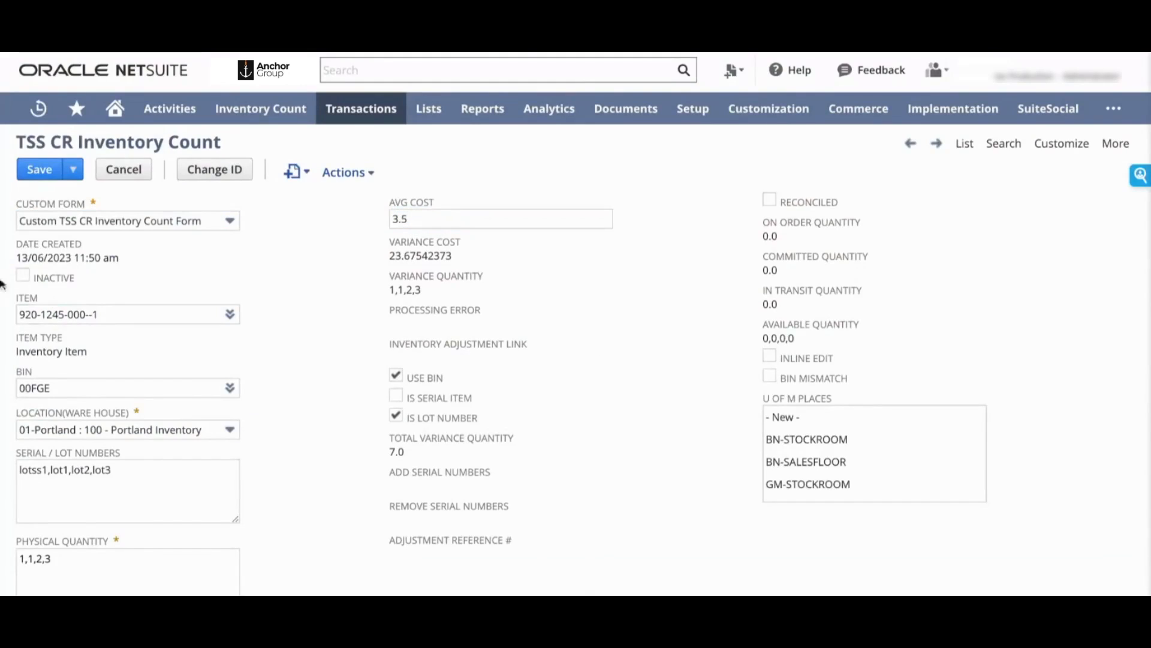
pyautogui.click(27, 173)
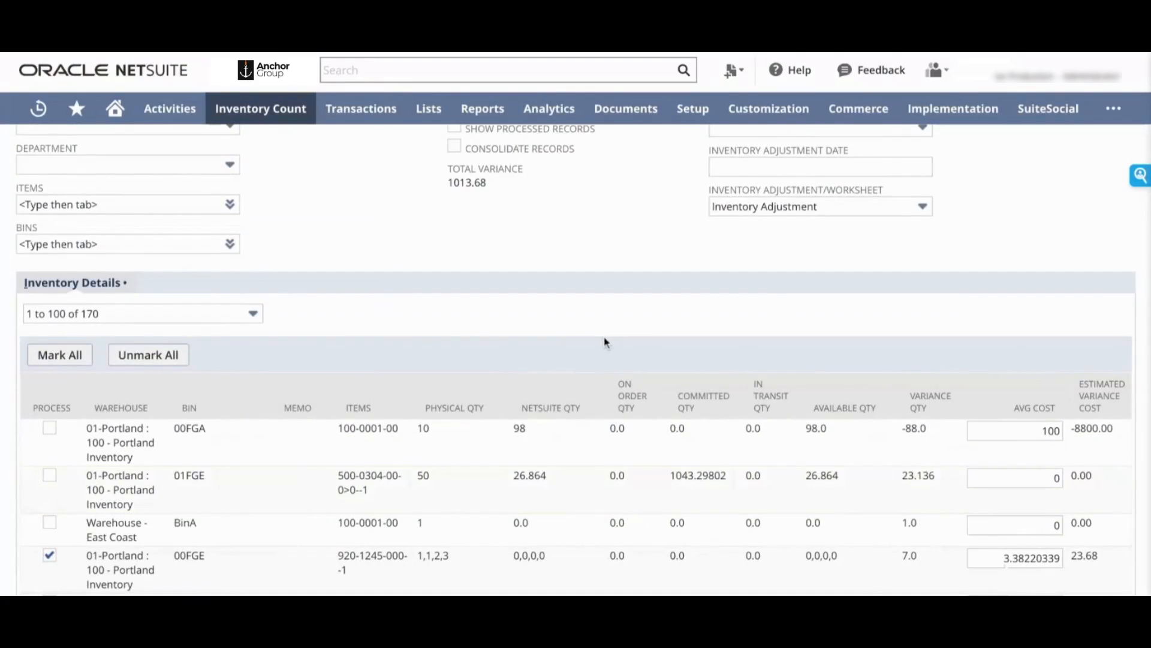
# Switch the processing type to Inventory Worksheet and back to Inventory Adjustment
pyautogui.scroll(2, 604, 343)
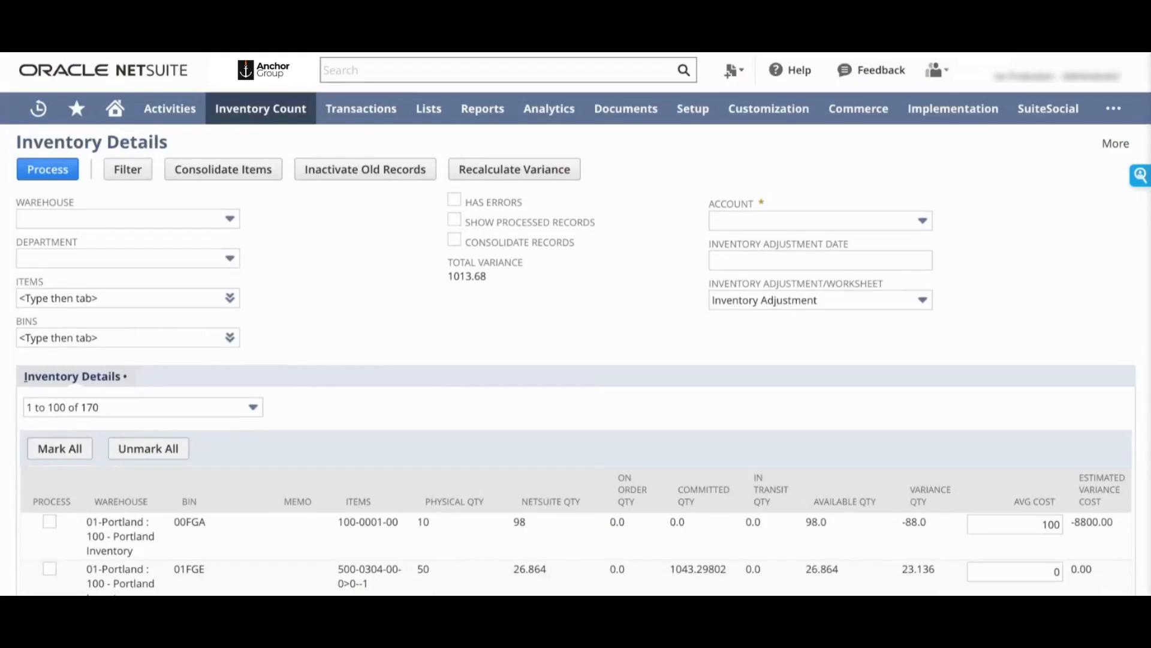
pyautogui.click(796, 303)
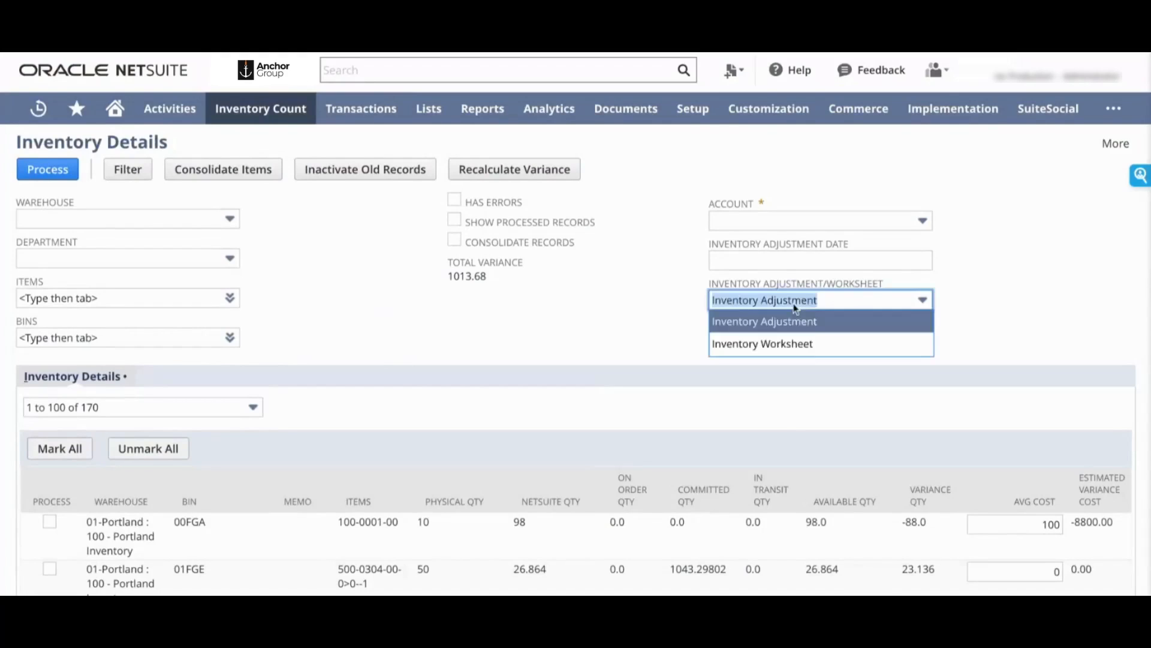
pyautogui.click(801, 345)
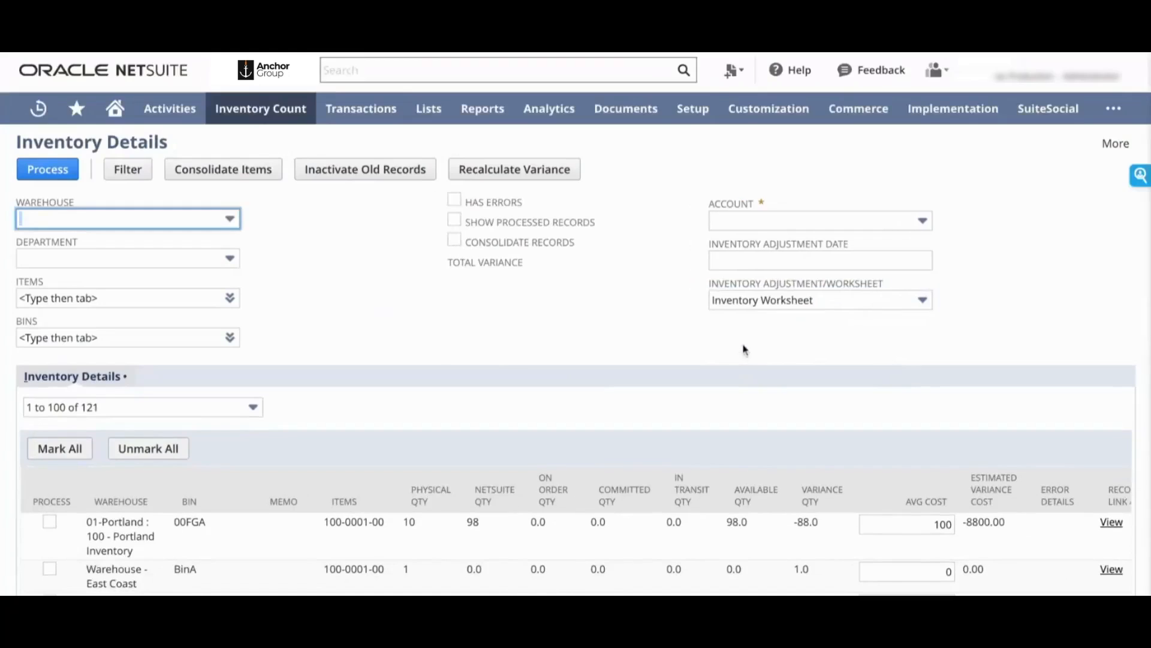
pyautogui.click(754, 308)
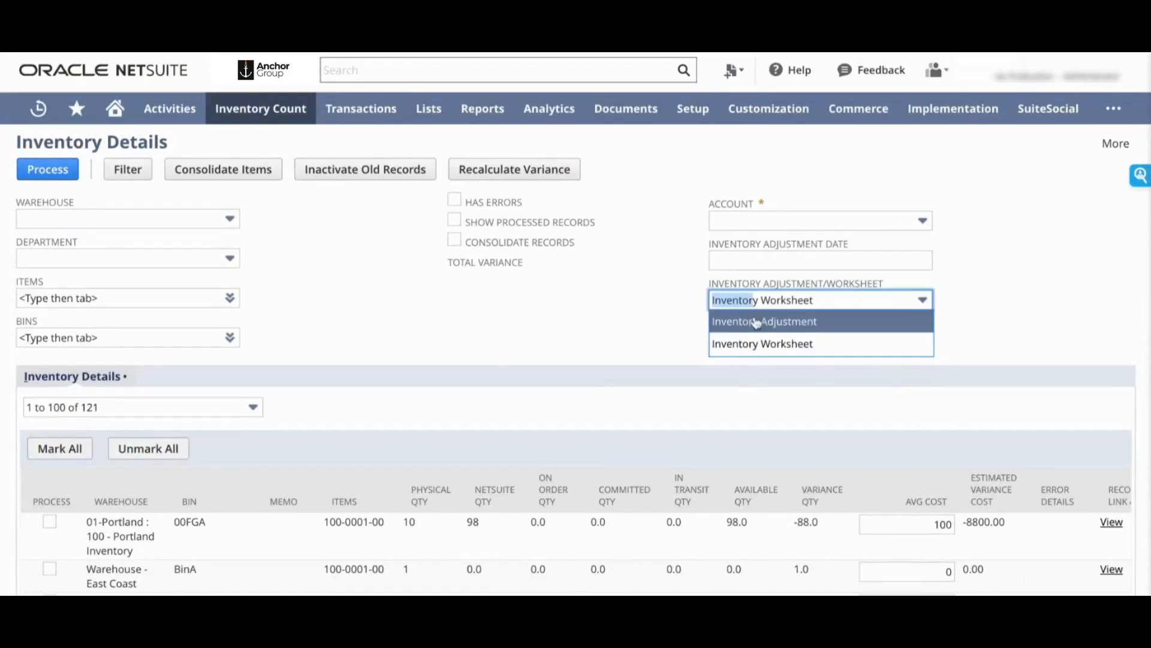
pyautogui.click(748, 323)
pyautogui.click(626, 338)
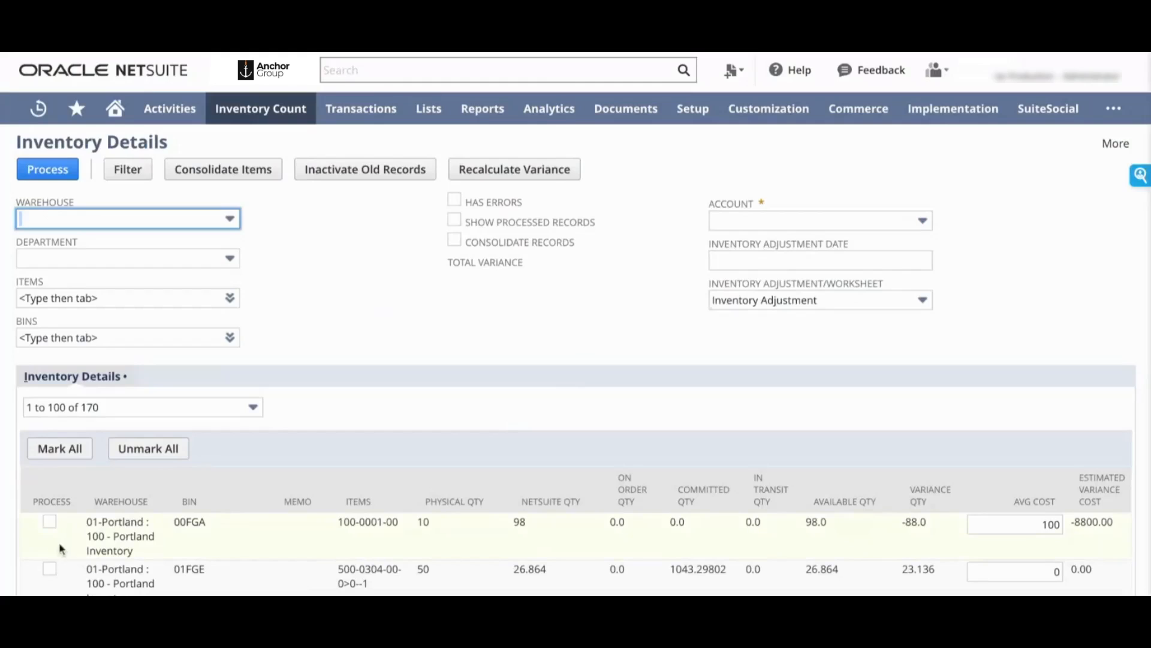
# Mark item 100-0001-00 in bin 00FGA and the 01FGE item for processing, and set the account to 5090 Inventory Variance
pyautogui.click(49, 522)
pyautogui.click(49, 568)
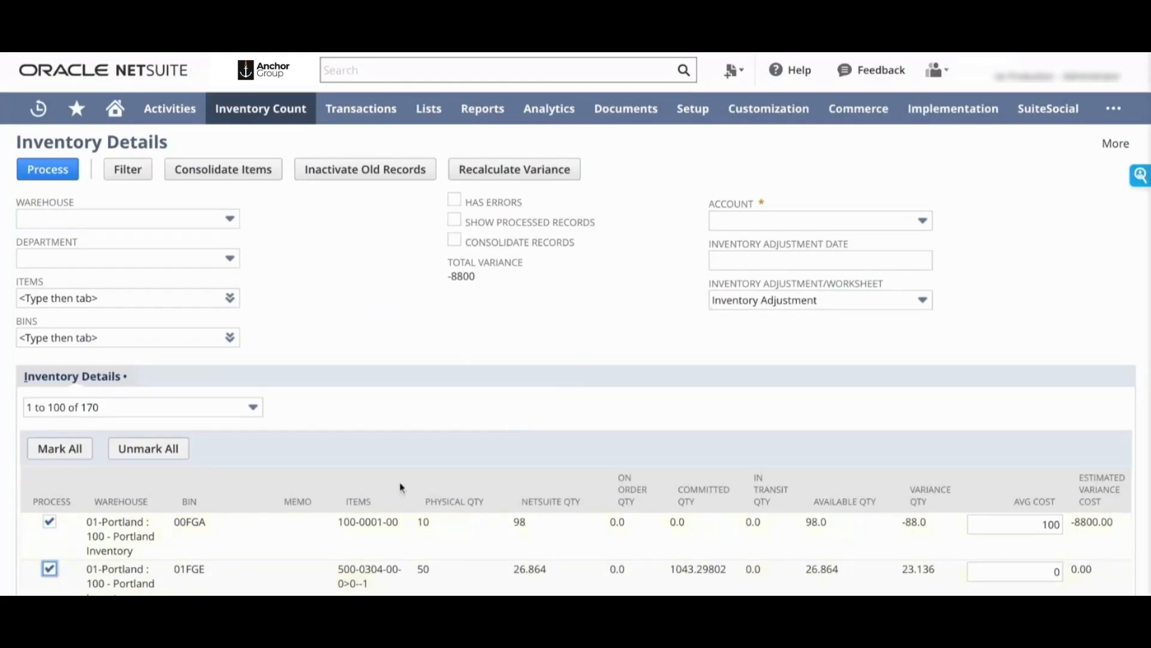
pyautogui.click(792, 225)
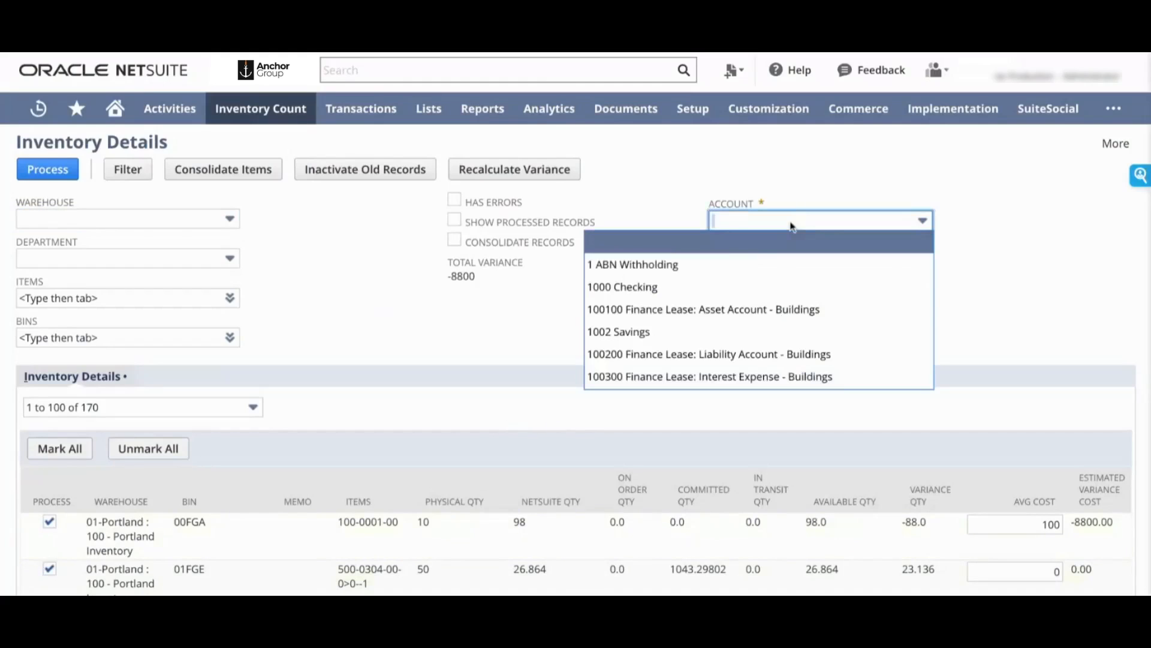
pyautogui.click(727, 264)
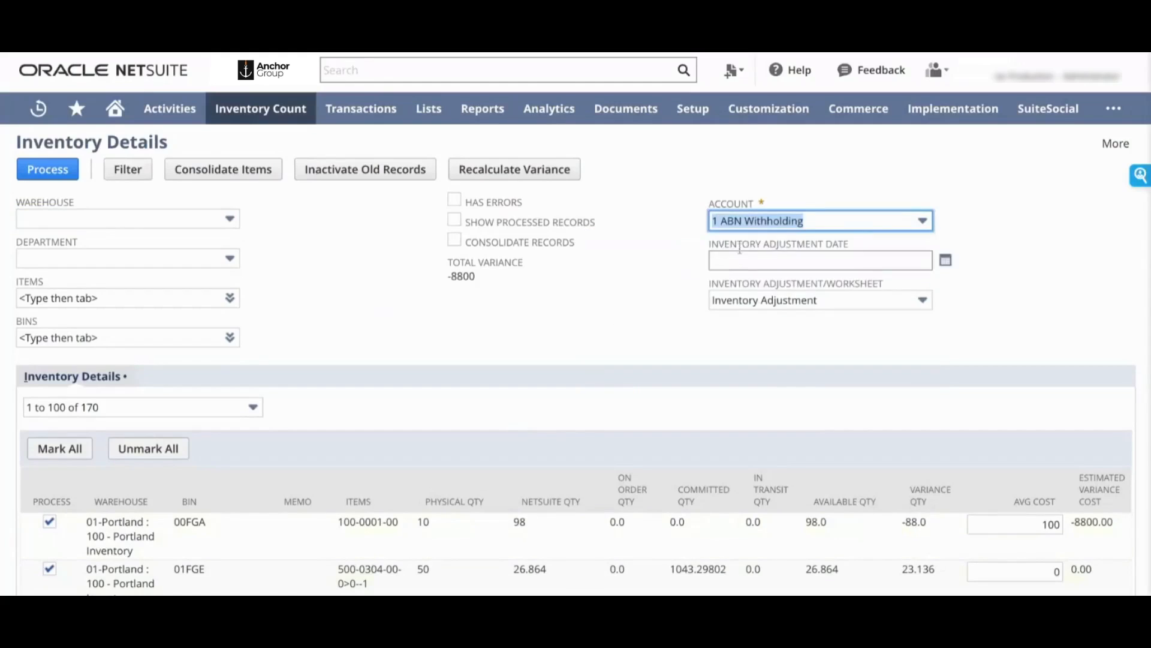
pyautogui.click(767, 225)
pyautogui.write('5000 Purchases')
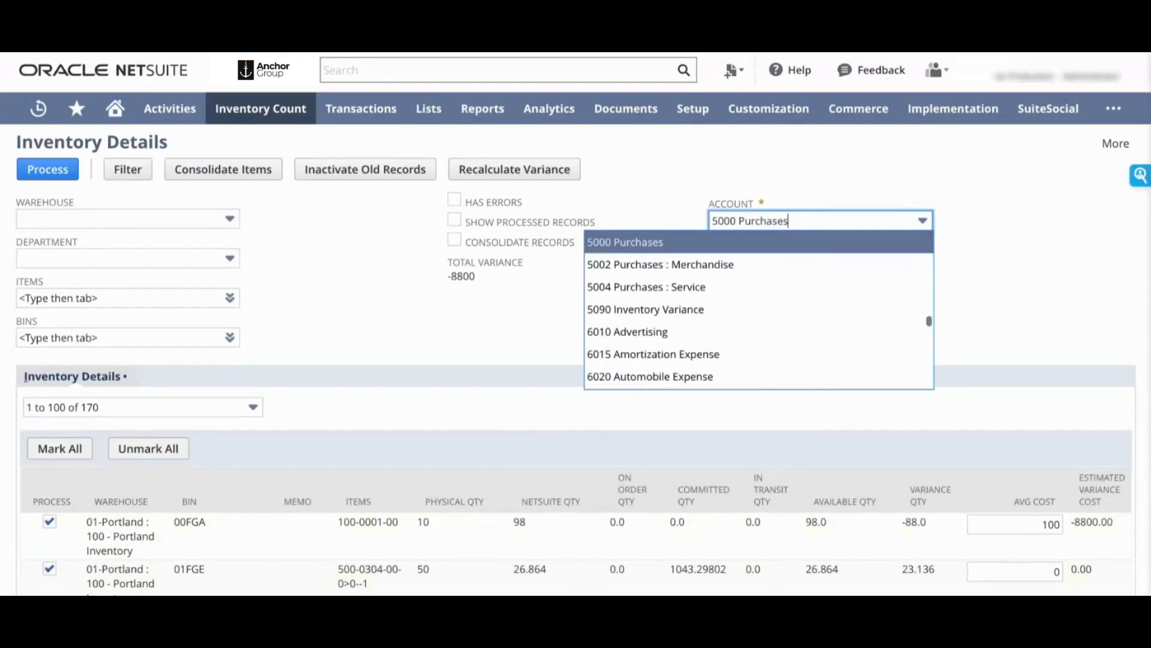
pyautogui.click(718, 317)
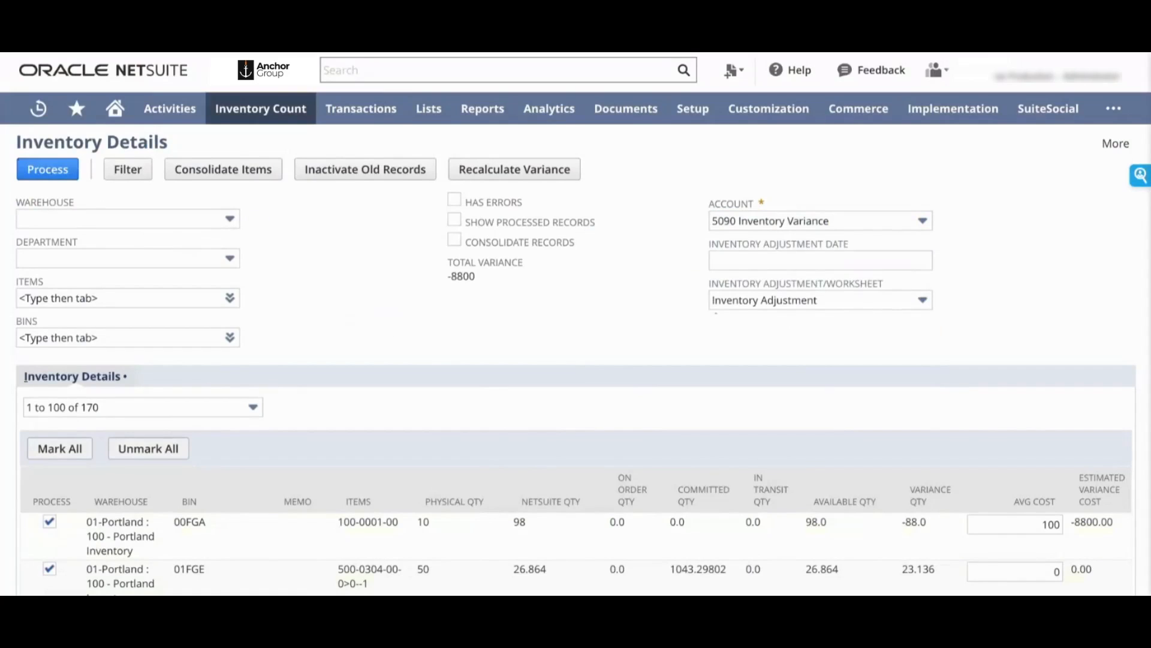
pyautogui.scroll(-1, 114, 456)
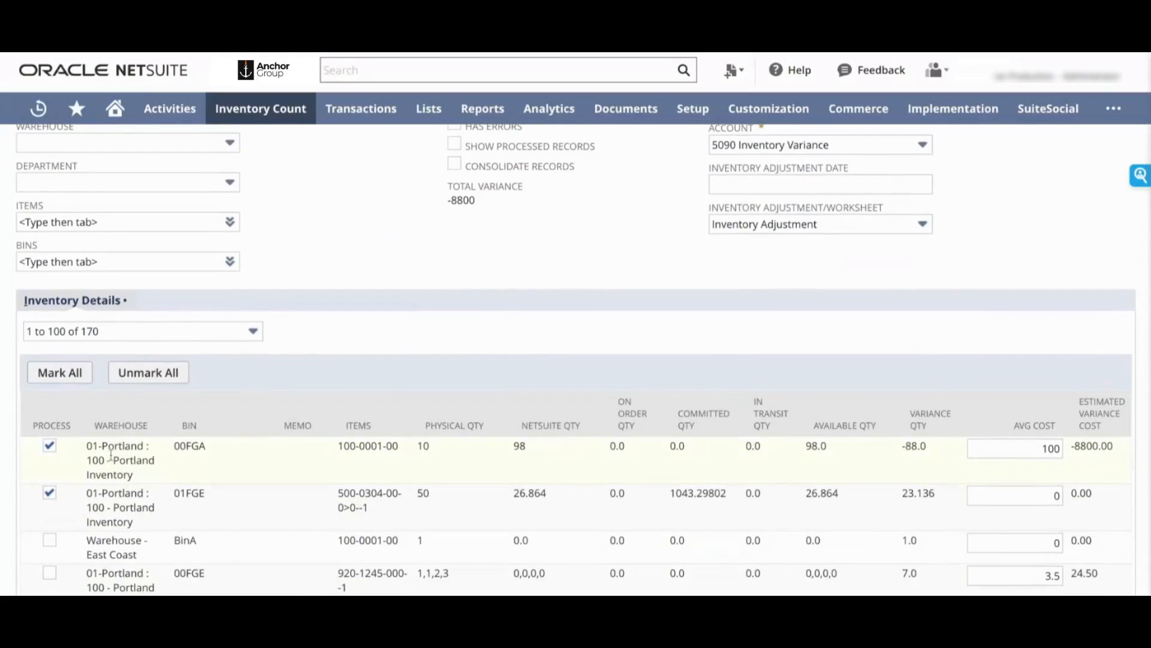
# Filter the inventory details to records that have errors and go through the listed records
pyautogui.scroll(1, 436, 330)
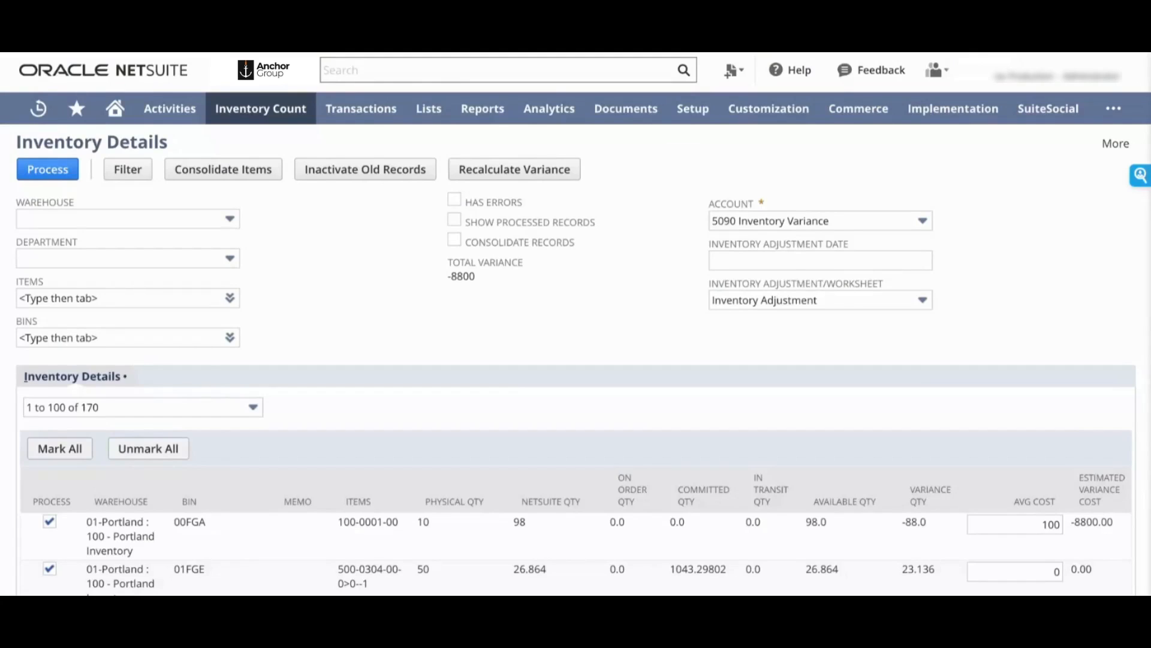
pyautogui.click(455, 201)
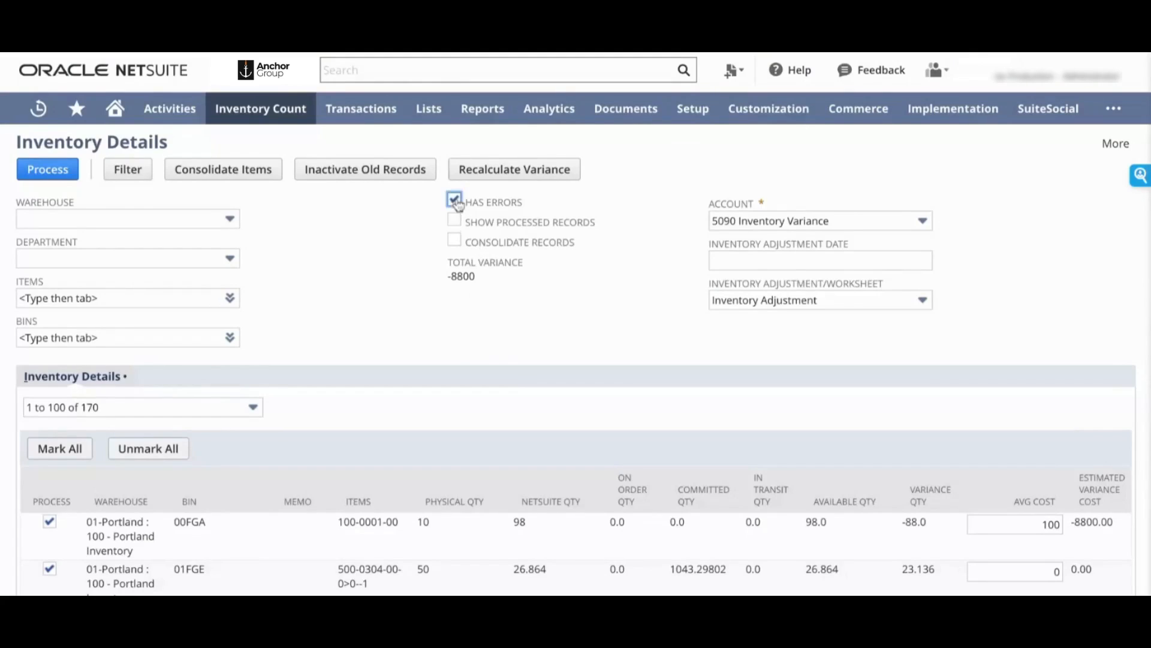
pyautogui.click(141, 174)
pyautogui.scroll(-4, 475, 474)
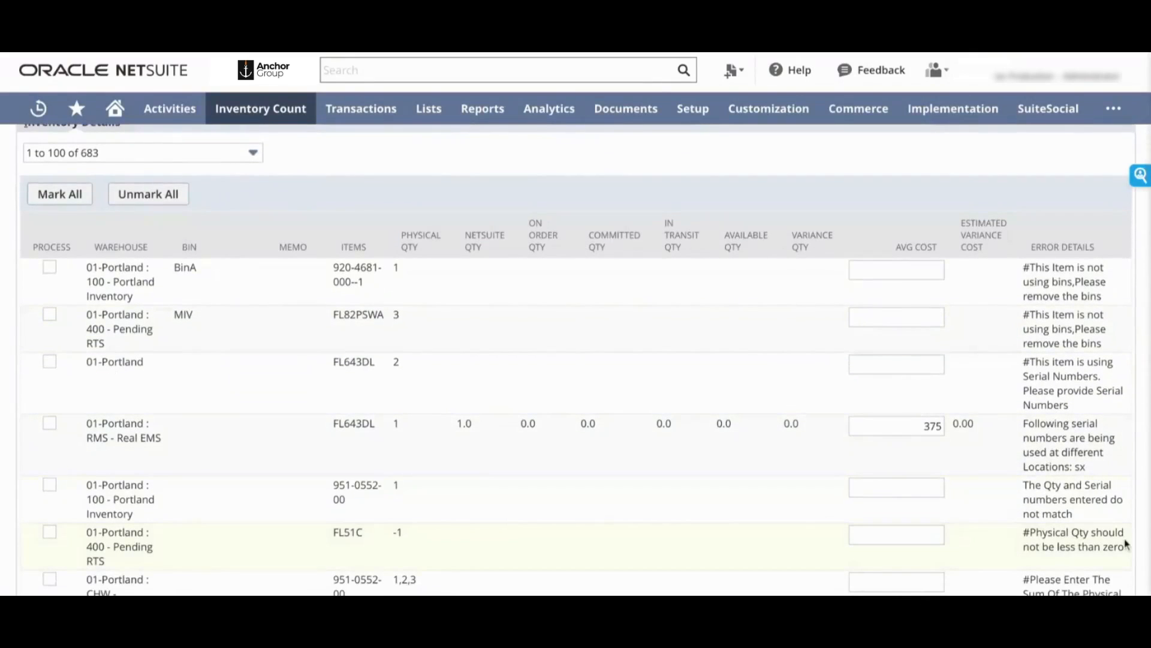
# Open the count record of item FL51C in 400 - Pending RTS to check its processing error, and return to the error list
pyautogui.hscroll(1, 933, 583)
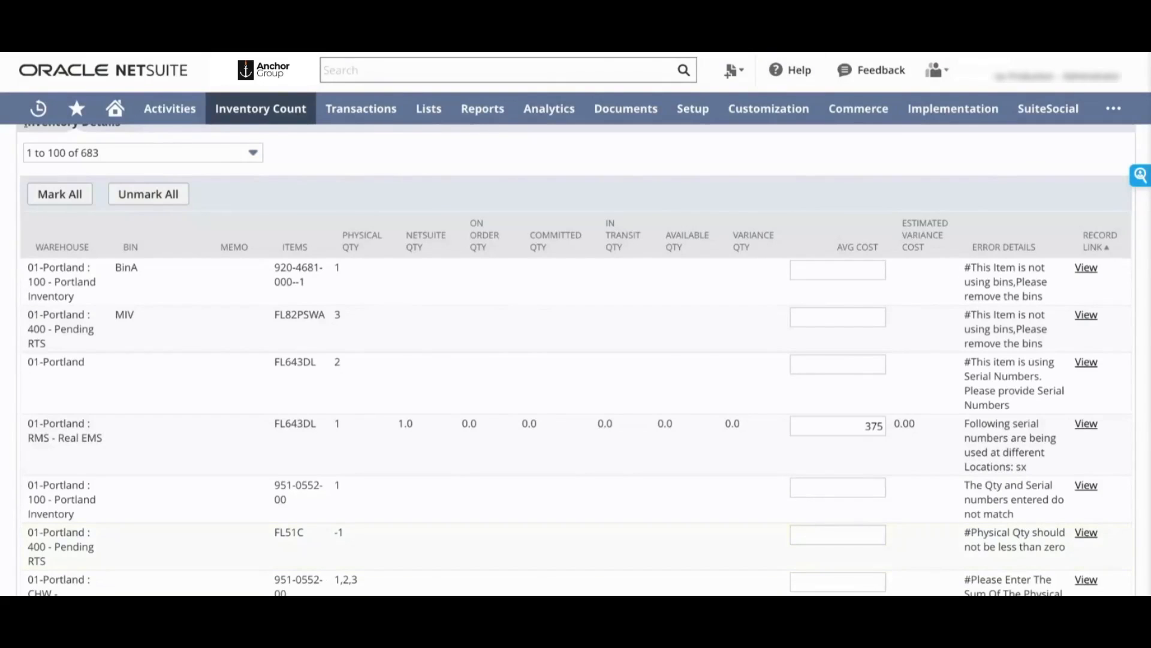
pyautogui.click(1086, 532)
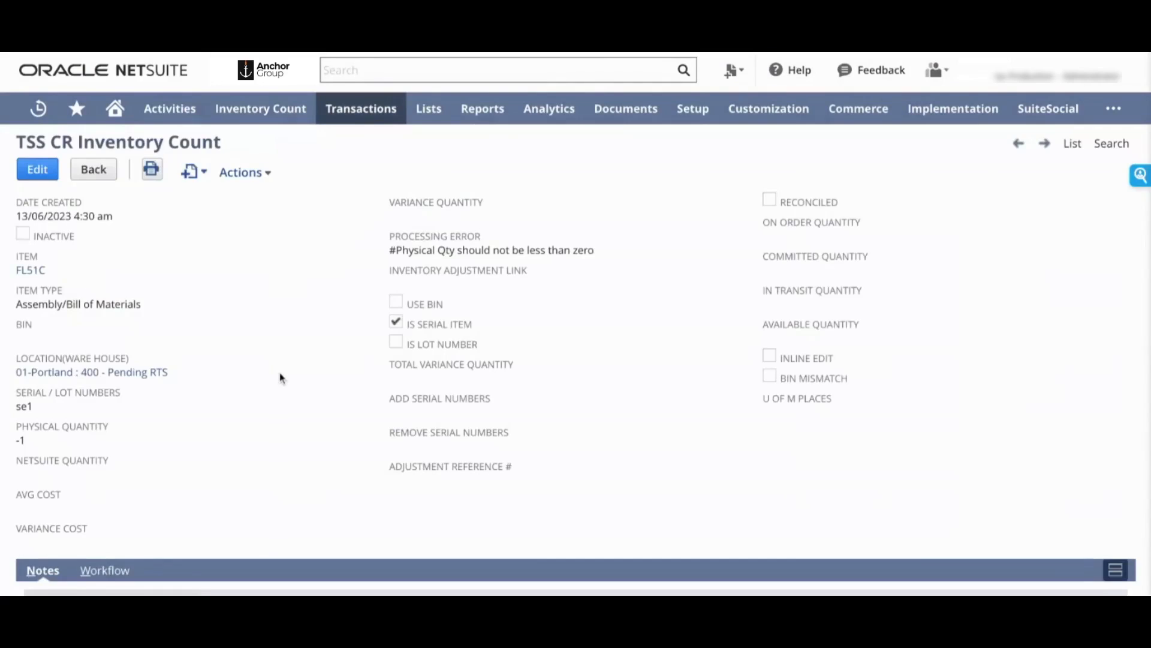
pyautogui.scroll(-1, 281, 377)
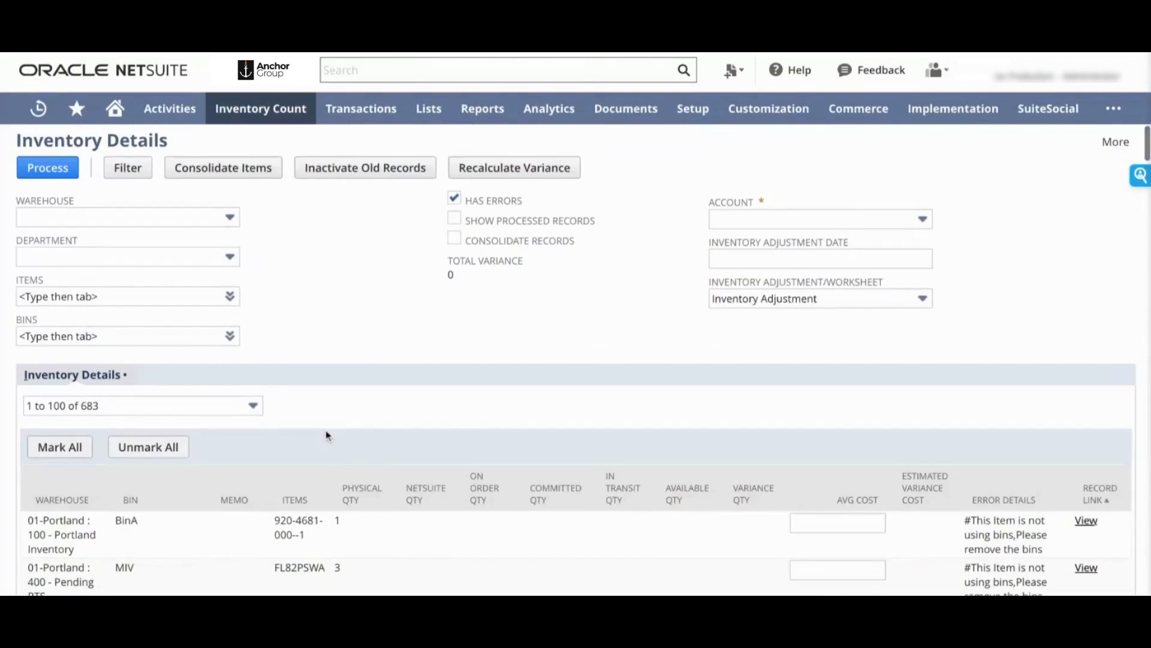
# Remove the error filter and filter the inventory details to show processed records instead
pyautogui.click(454, 199)
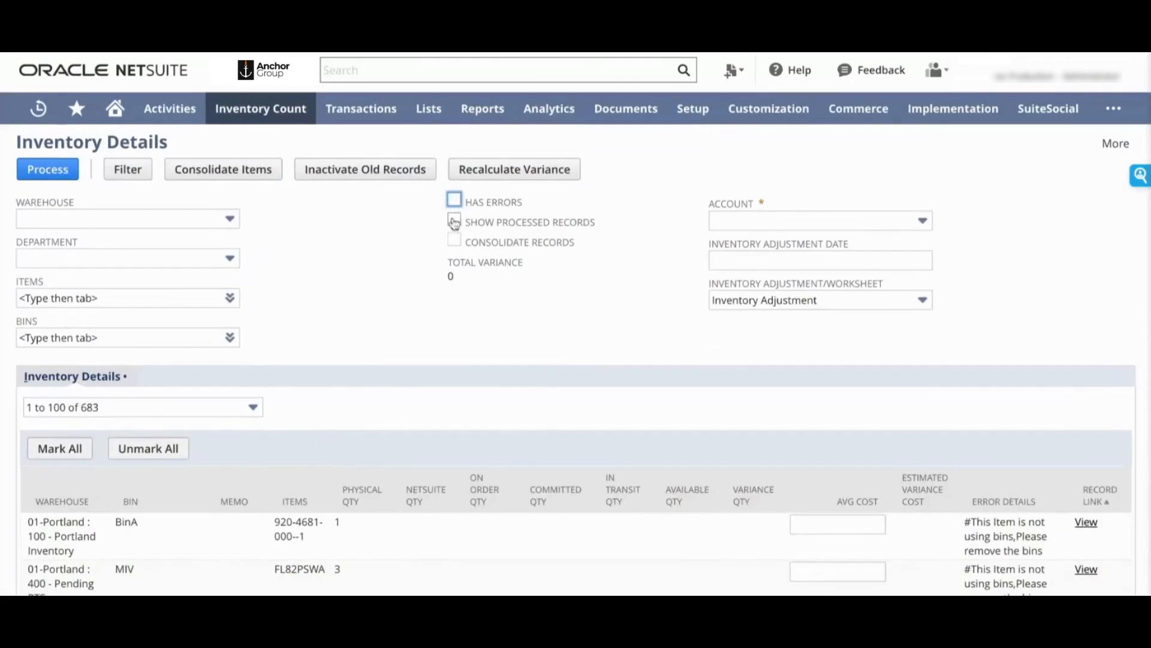
pyautogui.click(454, 222)
pyautogui.click(133, 168)
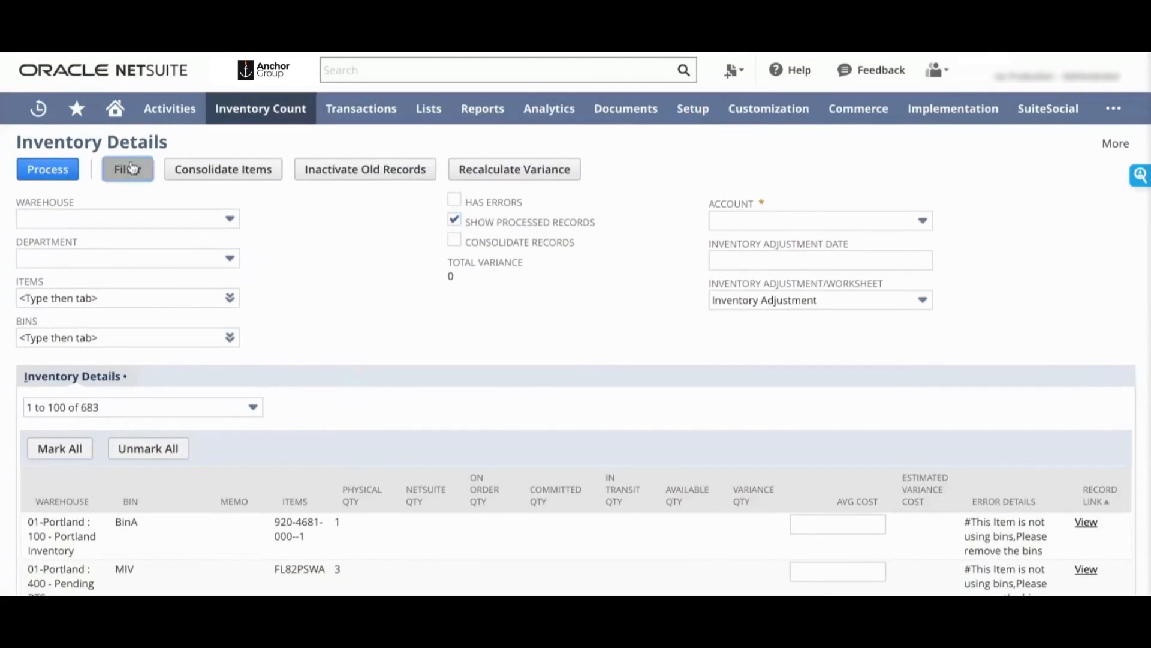